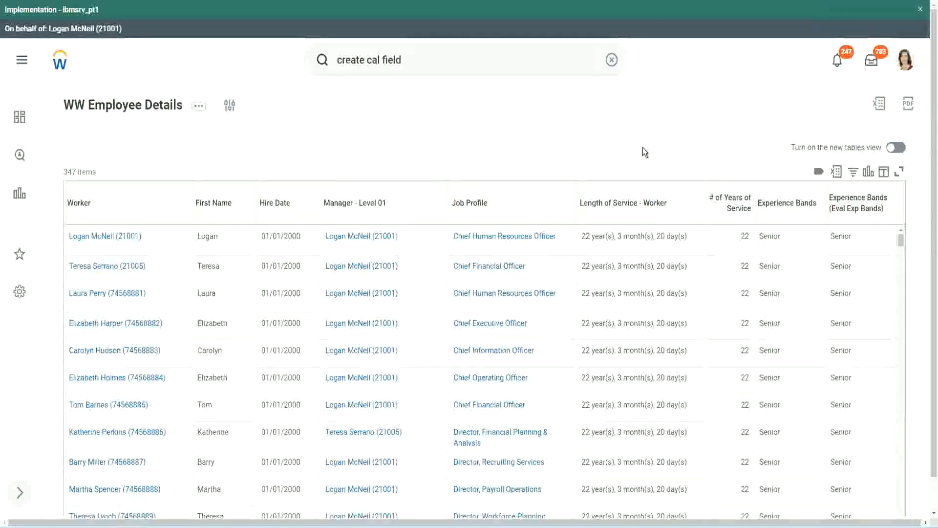
left_click(814, 232)
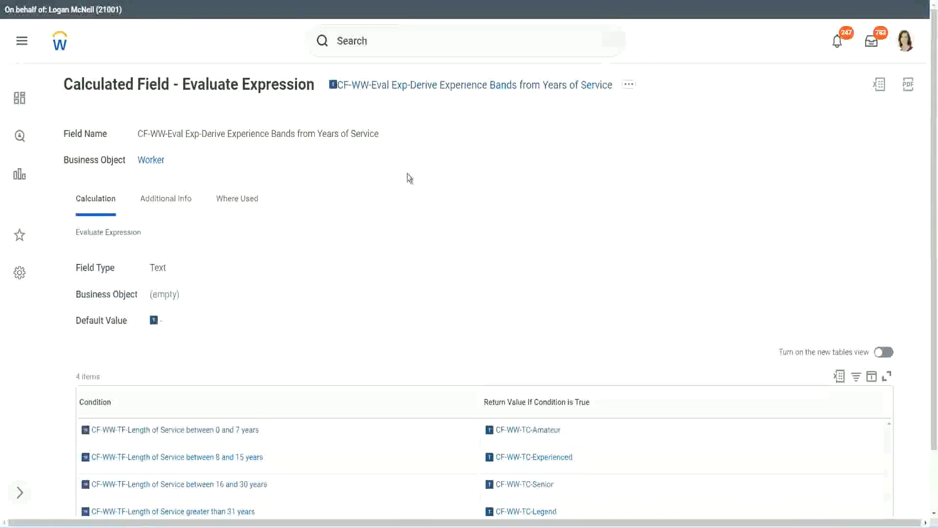
right_click(409, 86)
left_click(441, 145)
Step: Search for "create calc field" and open the Create Calculated Field task
left_click(373, 51)
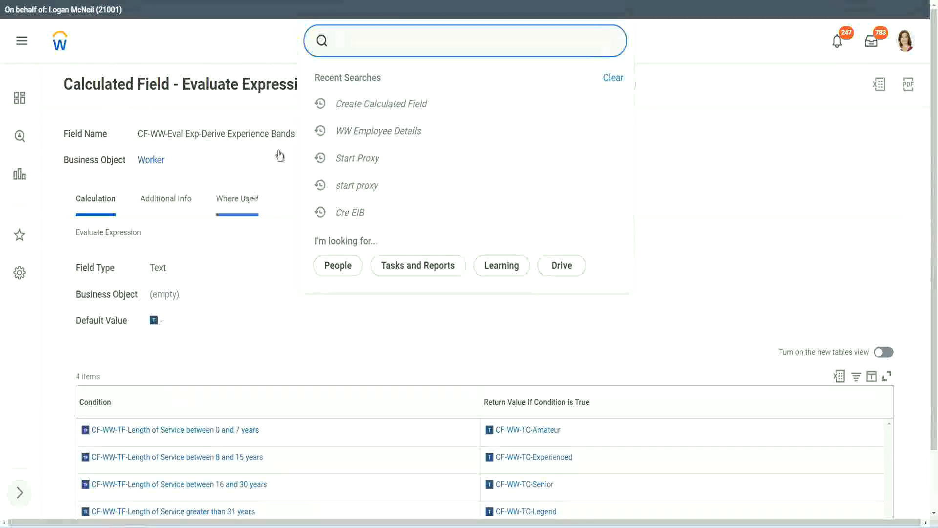
left_click(605, 96)
left_click(371, 37)
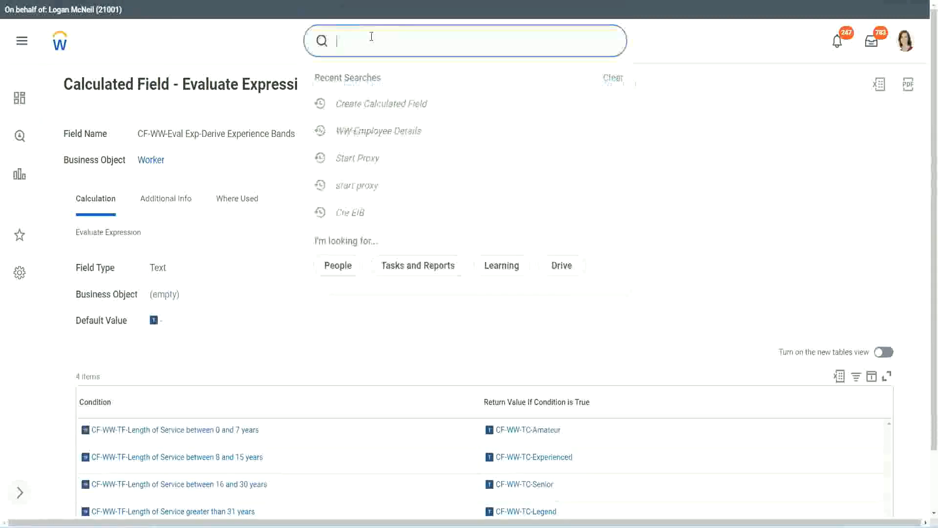
type("create calc")
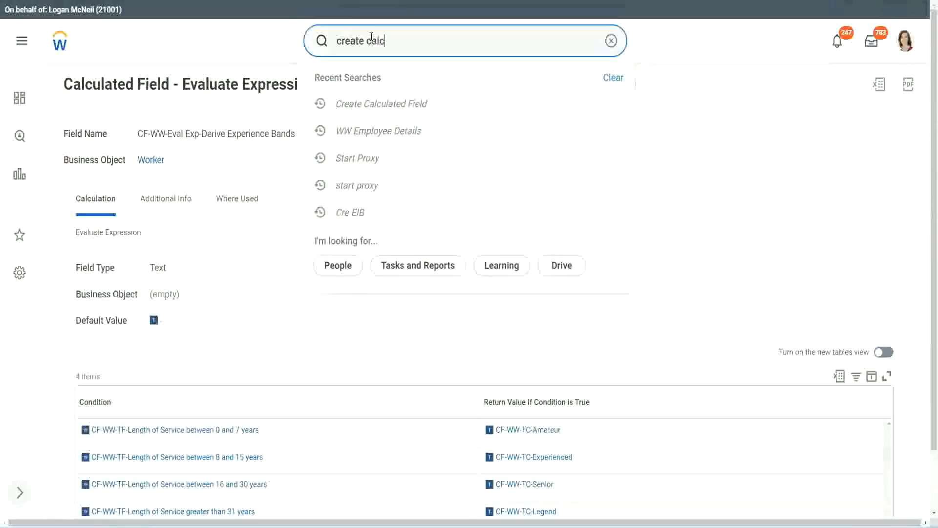
type(" field")
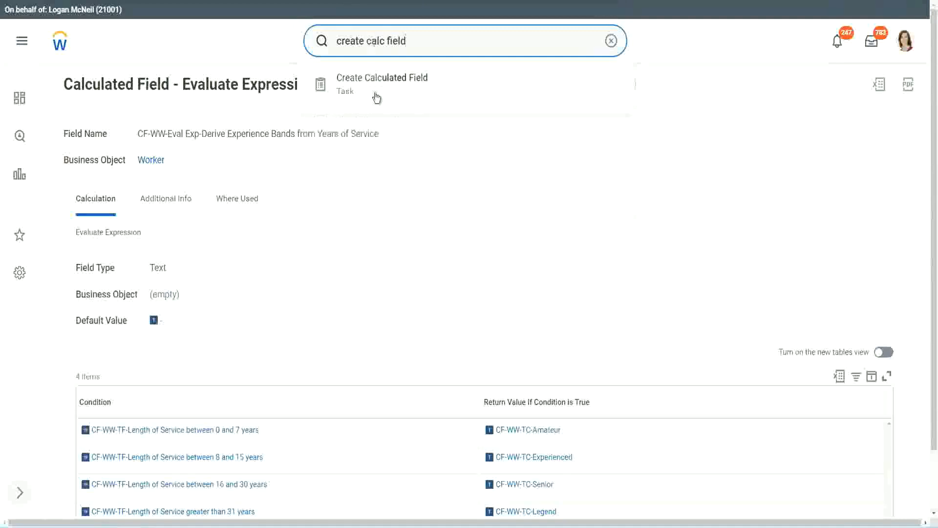
left_click(390, 89)
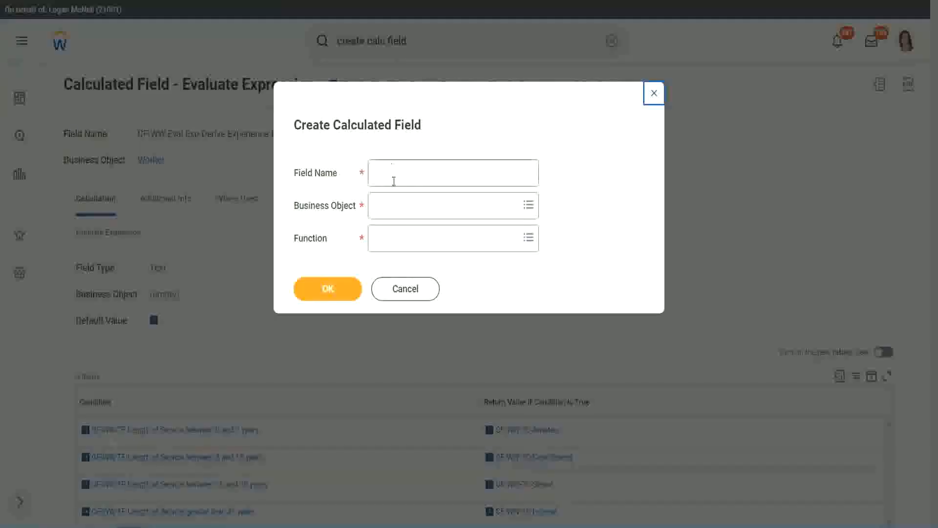
Step: Name the new calculated field "CF-WW-LRB-Identify Experience Bands from years of Service"
left_click(394, 176)
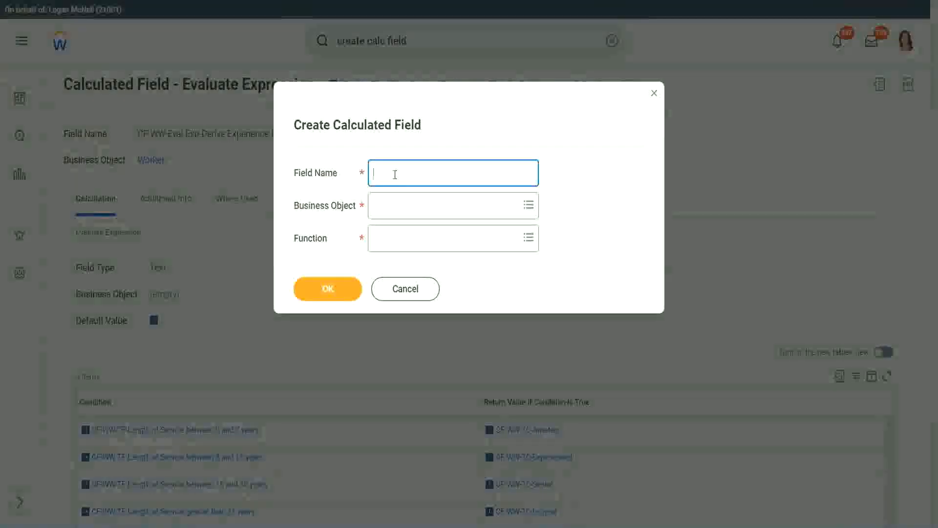
type("CF")
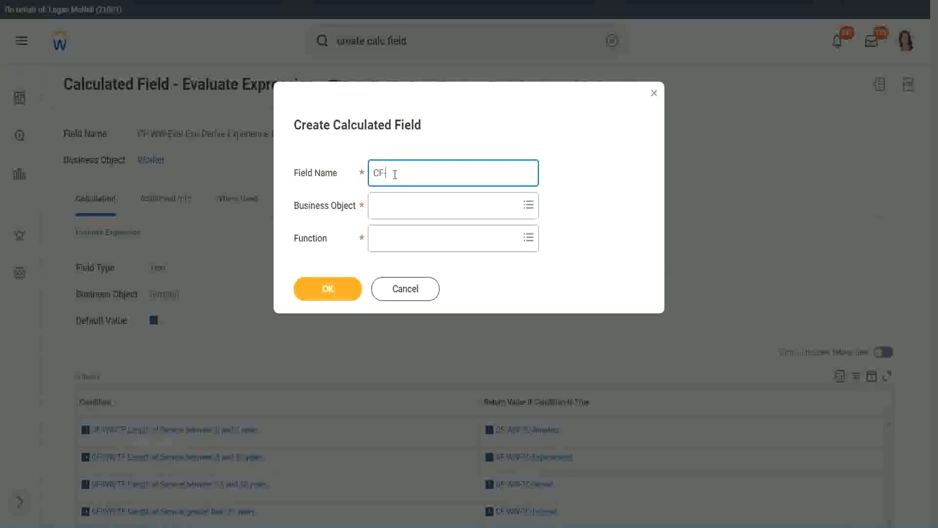
type("-WW-LRB-Identify Exe")
key("BackSpace")
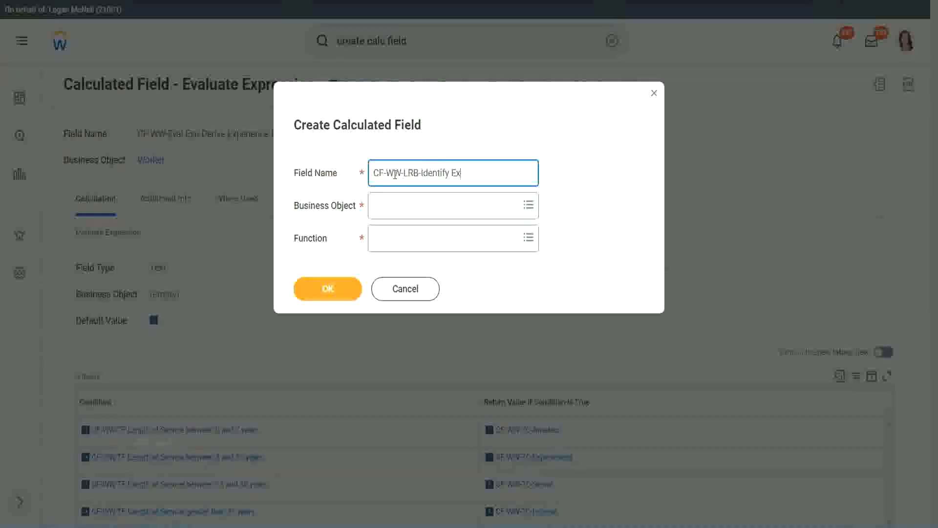
type("perience Bands from years of Service")
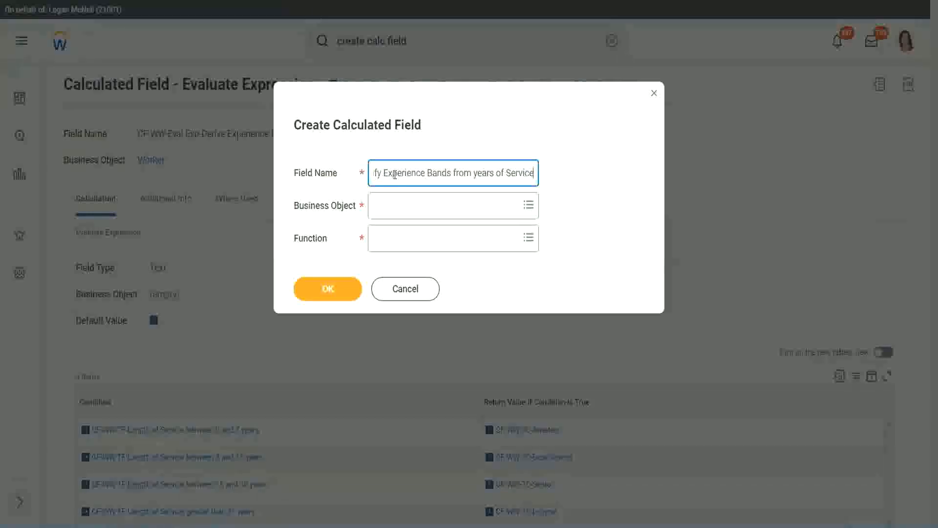
Step: Set the business object to Worker and the function to Lookup Range Band, and continue to the calculation setup
key("Tab")
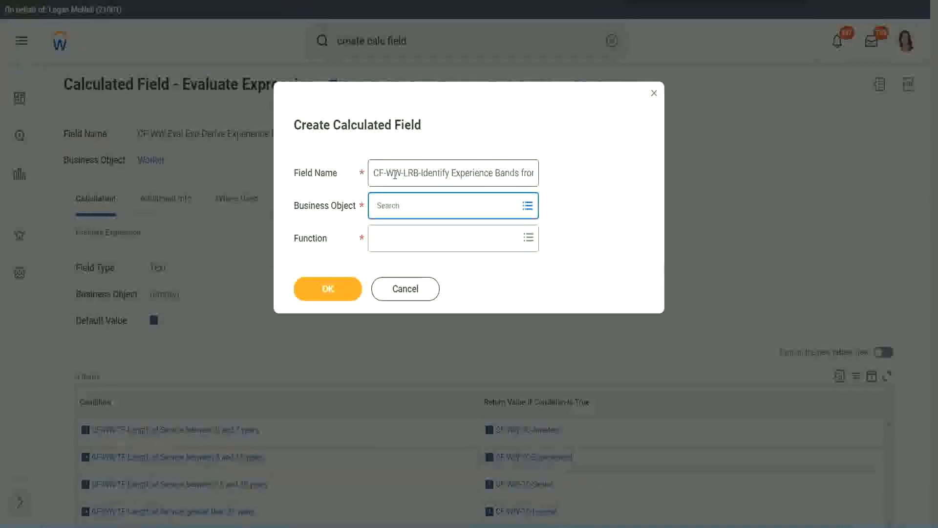
type("worker")
key("Return")
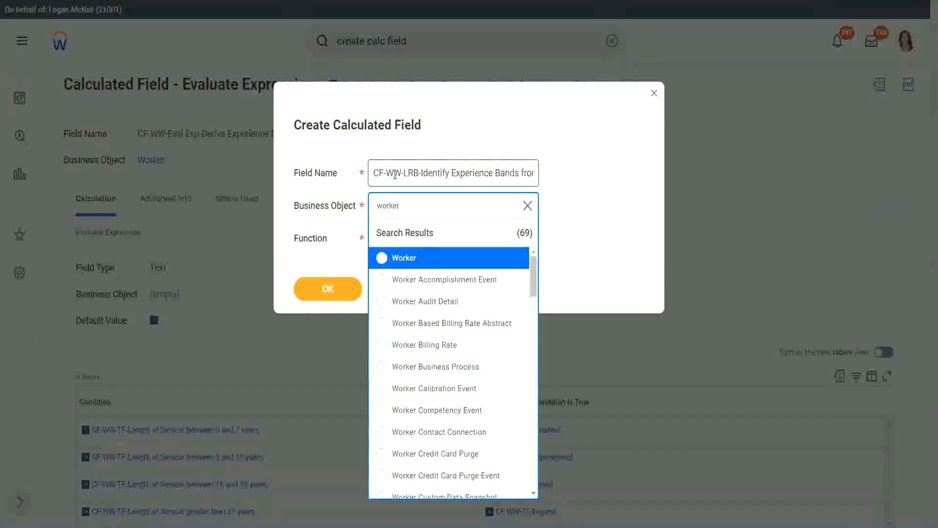
key("Return")
type("lrb")
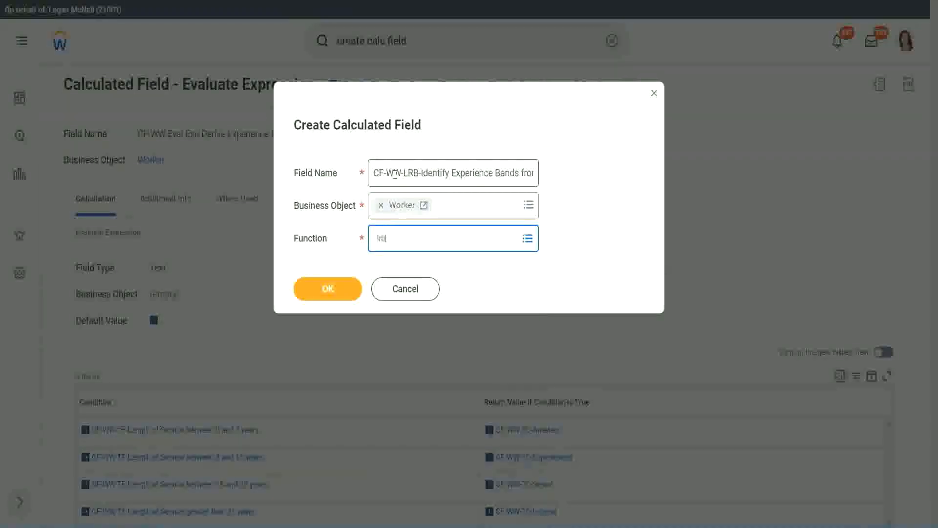
key("Return")
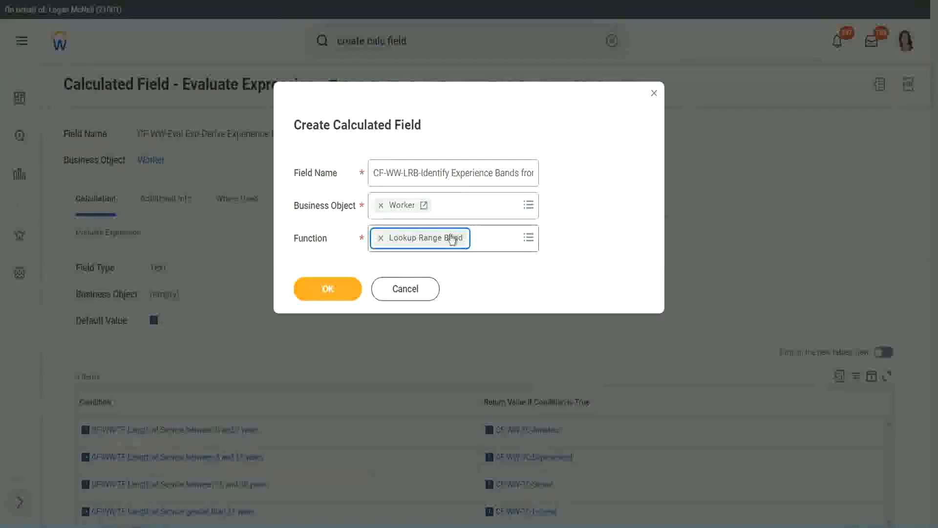
left_click(335, 289)
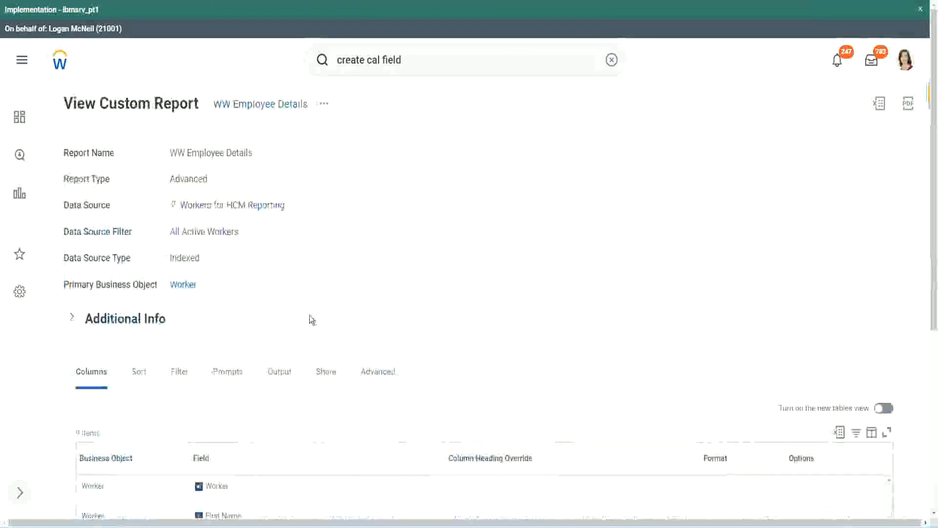
Step: Copy the name "CF-WW-Convert Text To Number-Number of Years from Length of Service" from the WW Employee Details report and set it as Source Field
scroll(313, 318, "down", 5)
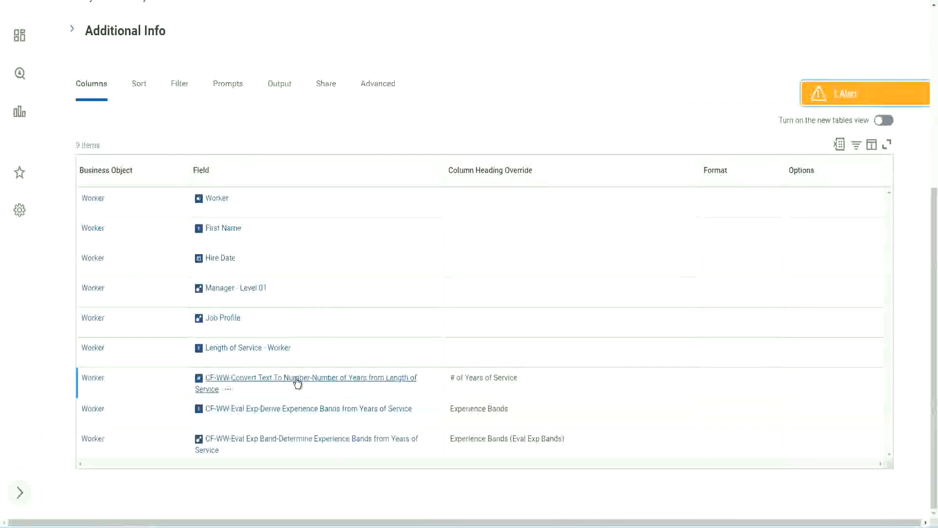
right_click(296, 384)
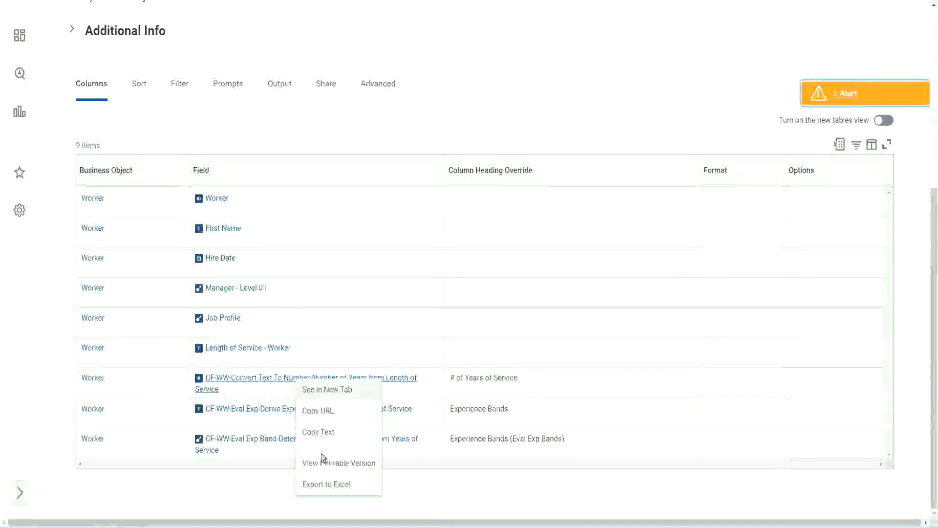
left_click(318, 432)
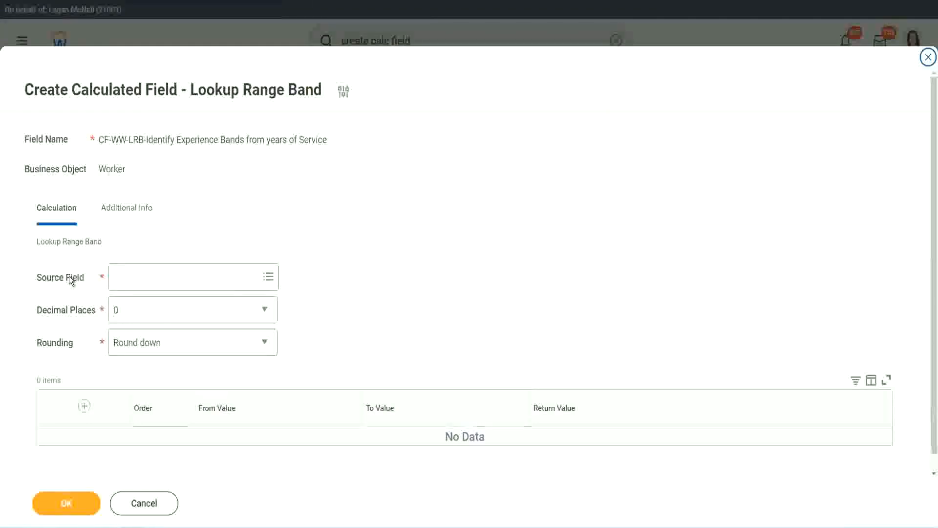
left_click(146, 278)
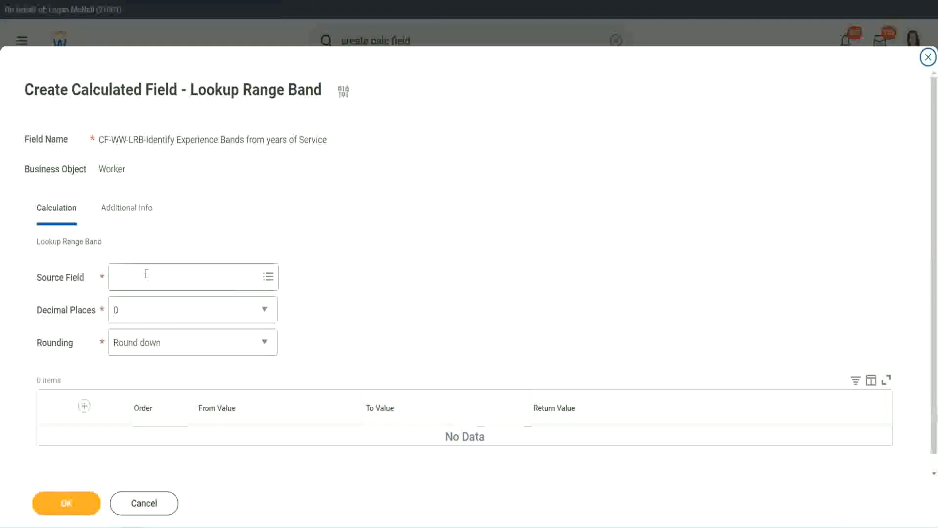
key("Return")
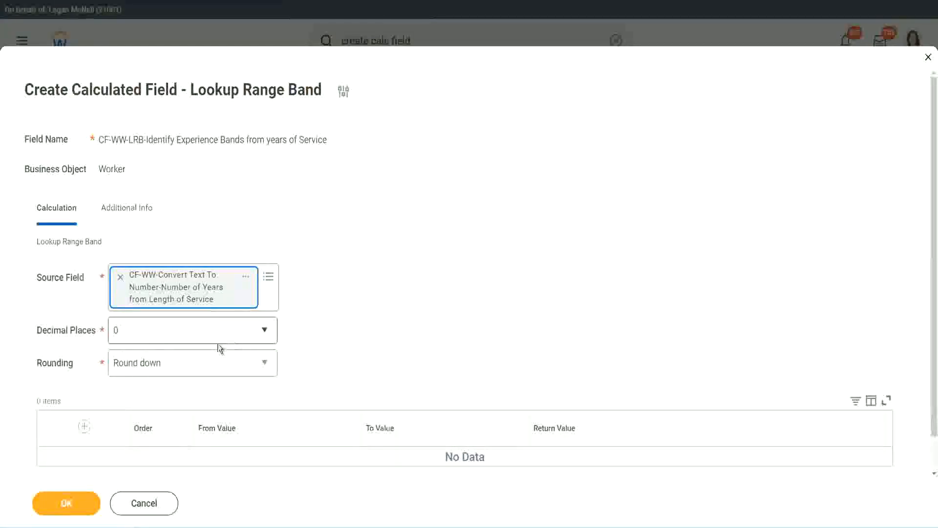
Step: Keep the decimal places at 0 and set the rounding to Round
left_click(183, 335)
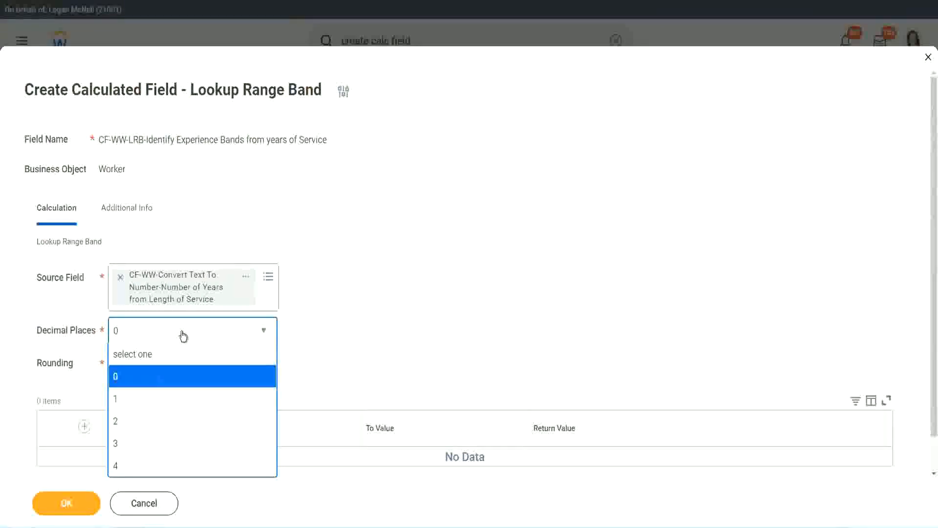
left_click(366, 323)
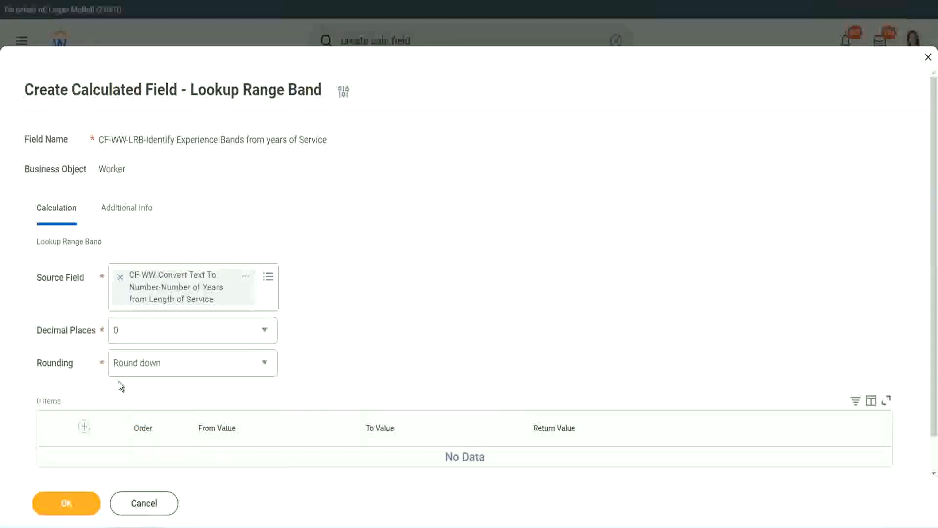
left_click(150, 365)
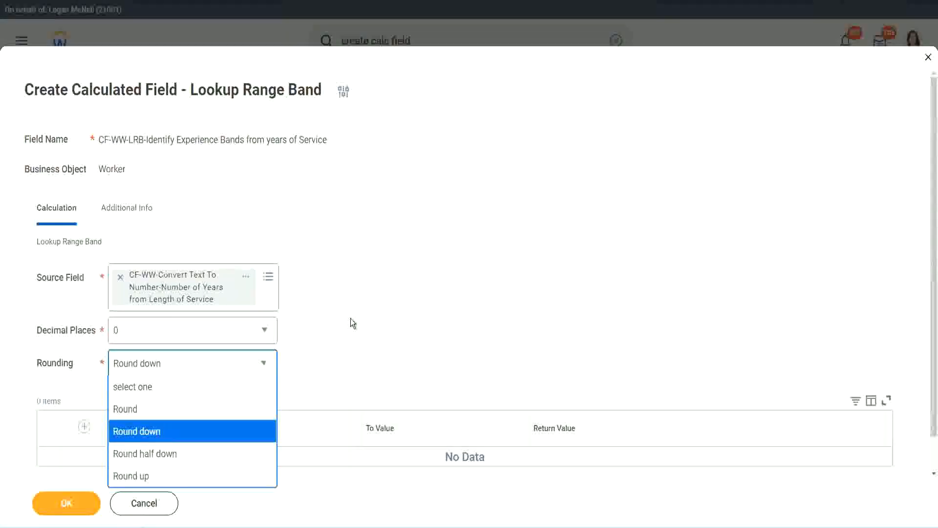
left_click(330, 360)
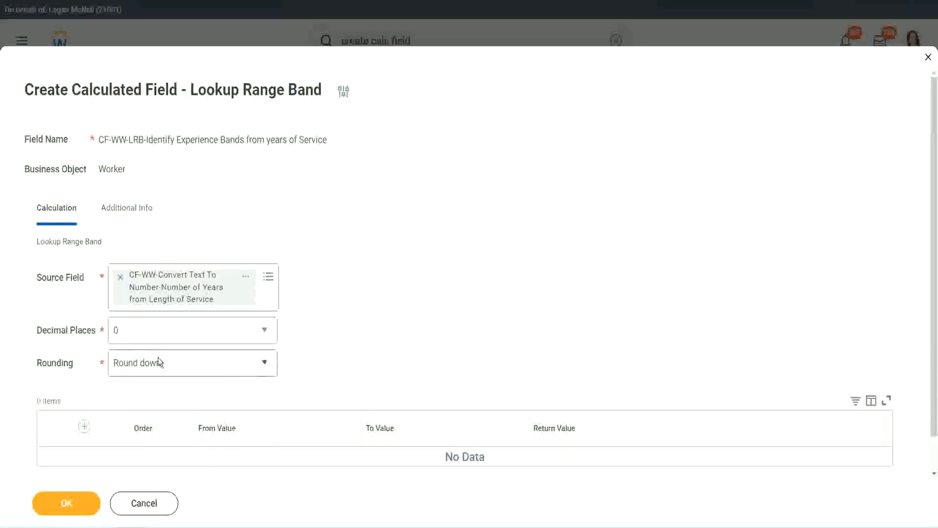
left_click(161, 370)
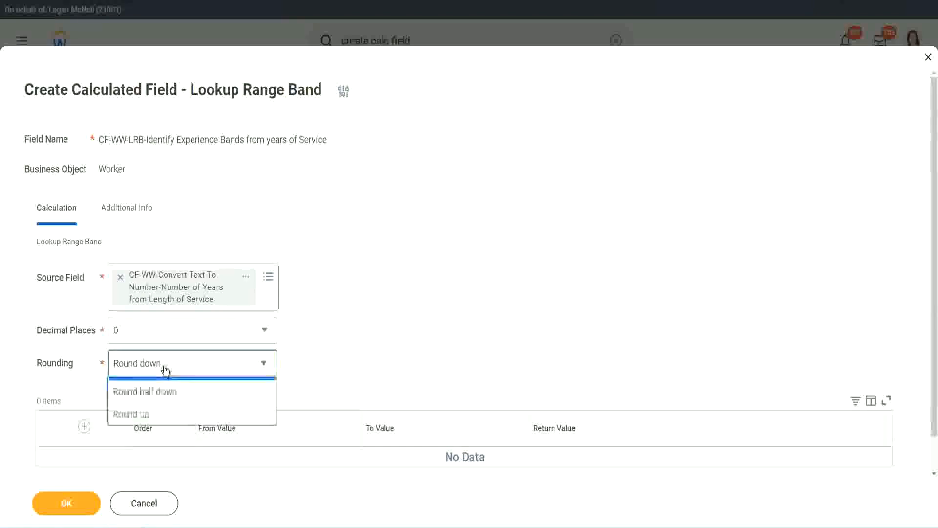
left_click(155, 410)
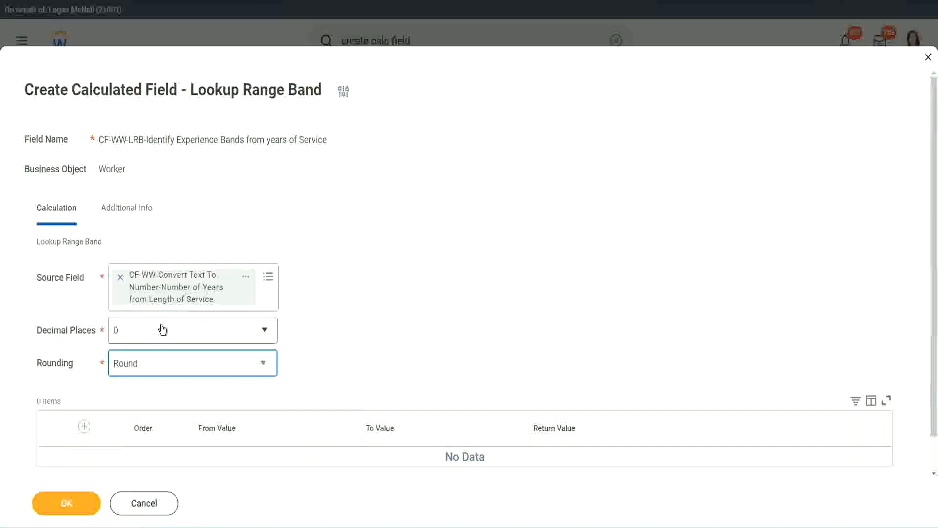
Step: Add a range row from value 0 to value 7 with the return value Amateur
left_click(85, 427)
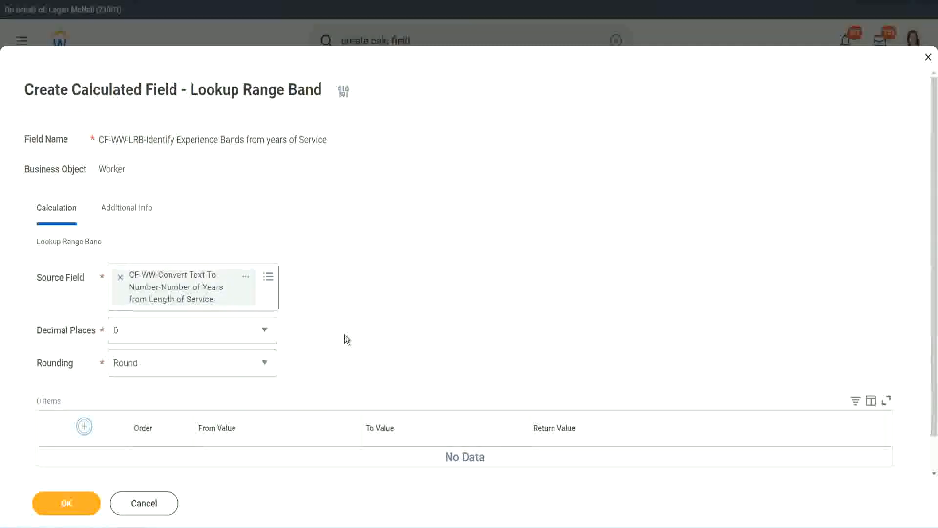
scroll(391, 290, "down", 2)
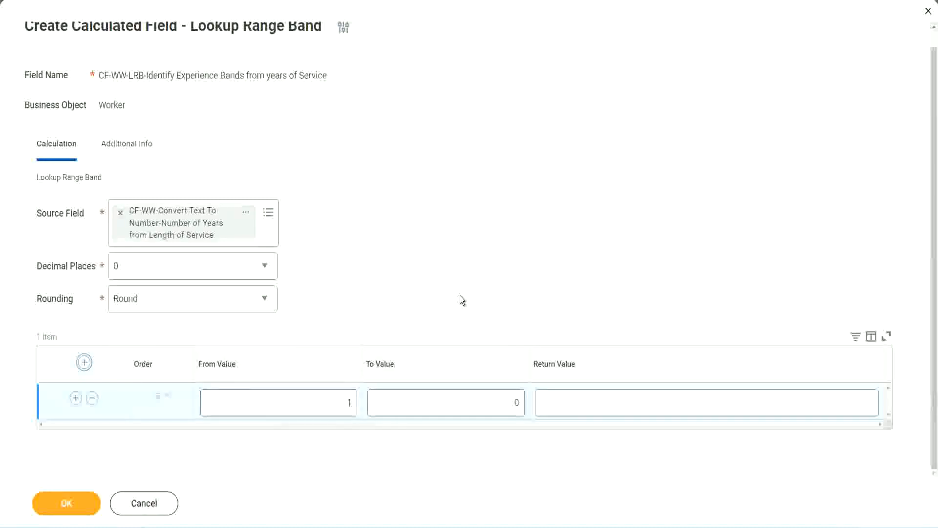
left_click(342, 405)
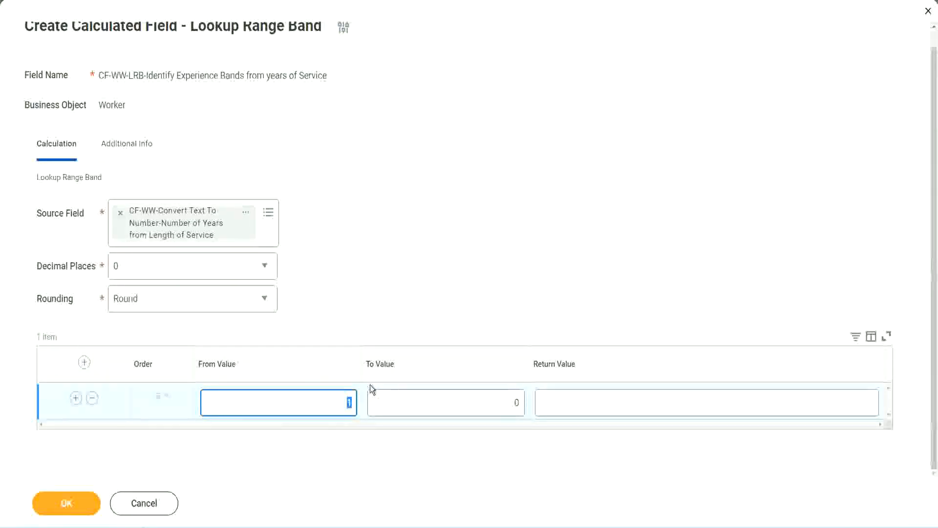
type("0")
key("Tab")
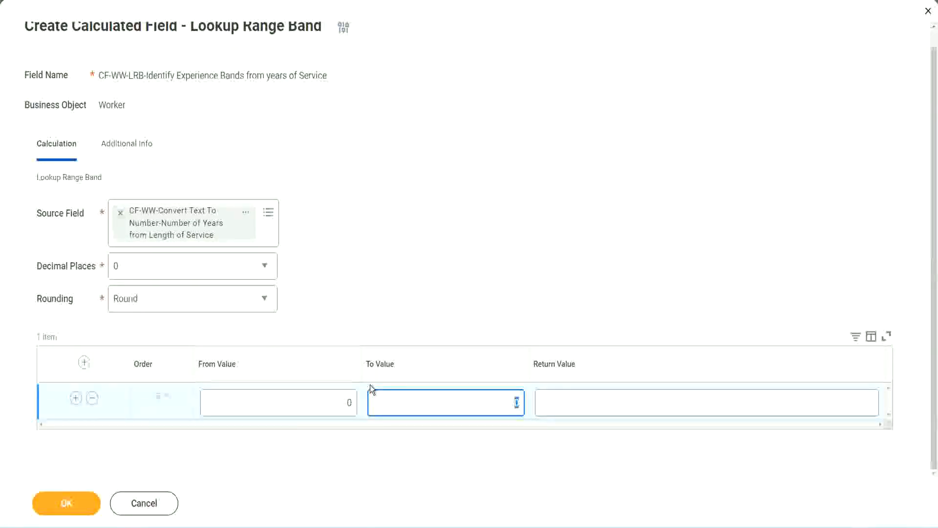
type("7")
key("Tab")
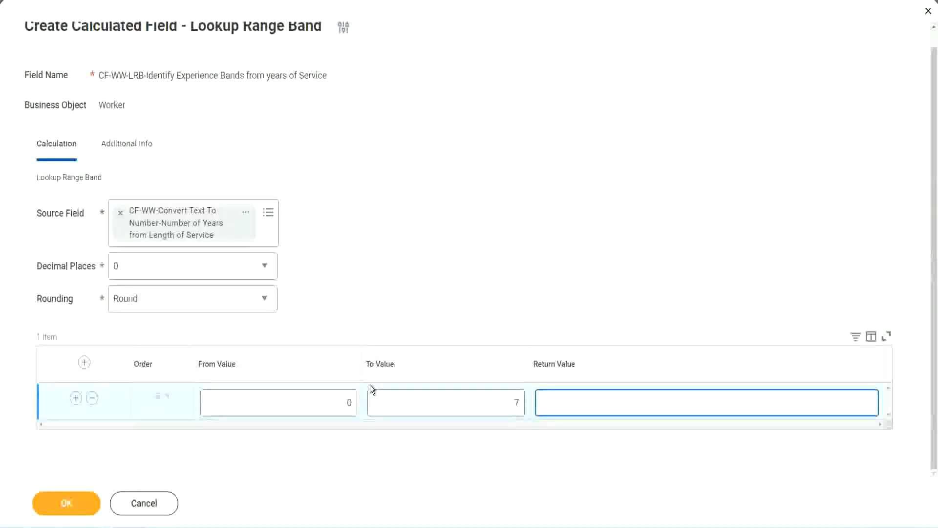
type("Amateur")
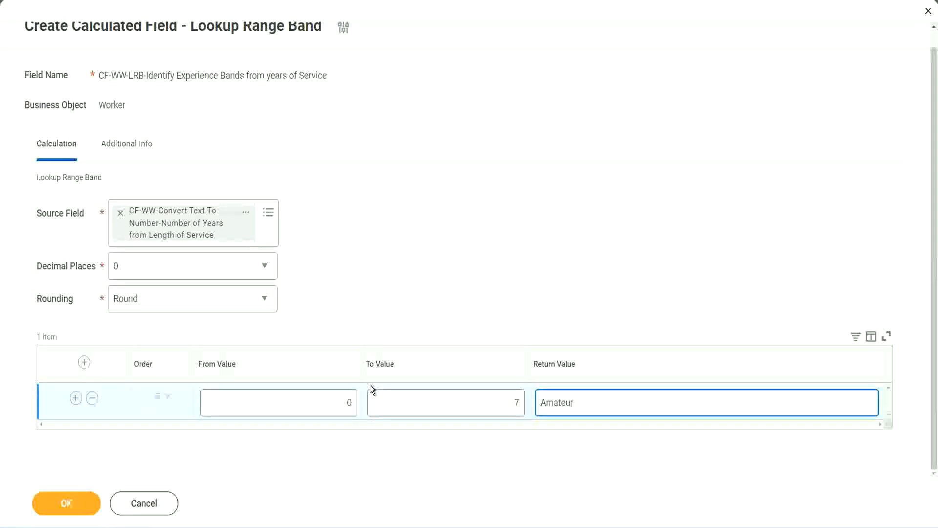
left_click(325, 411)
left_click(502, 394)
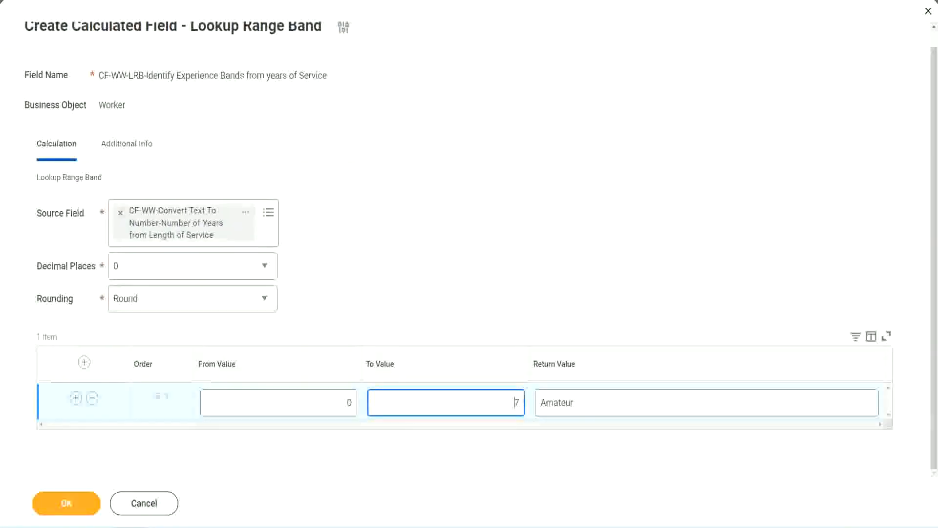
left_click_drag(392, 341, 236, 244)
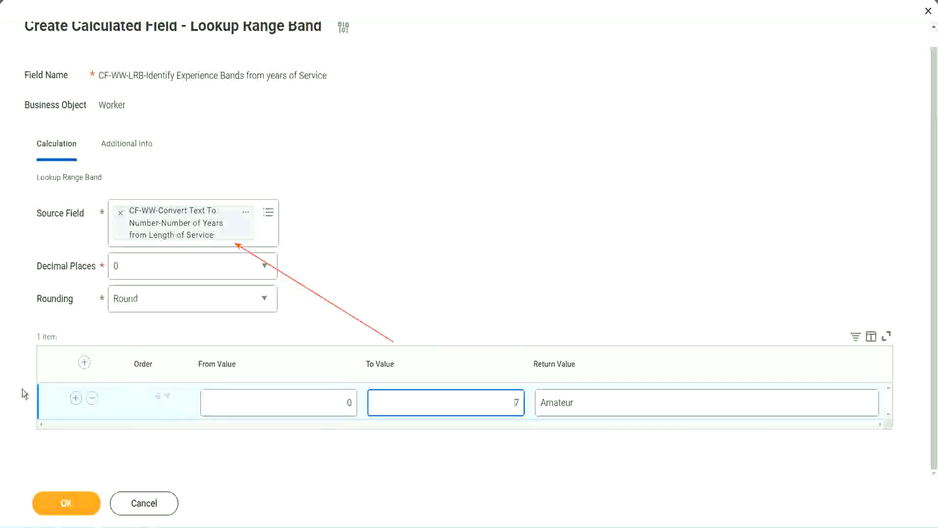
Step: Add a second range row from value 8 to value 15 with the return value Experienced
left_click(76, 398)
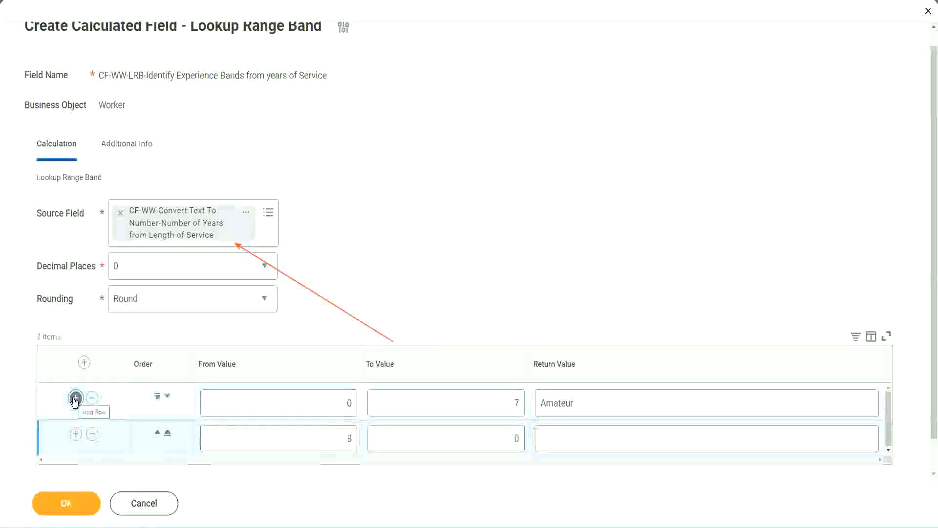
double_click(358, 440)
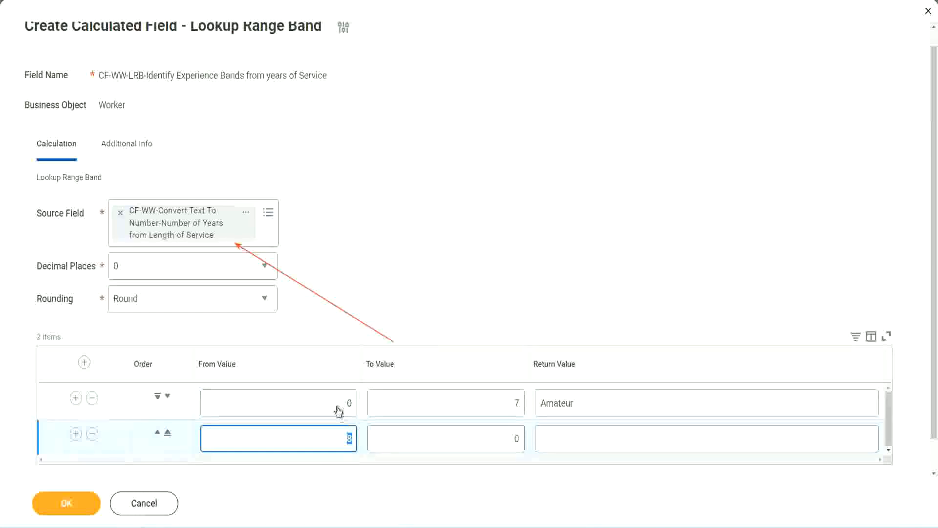
left_click(511, 406)
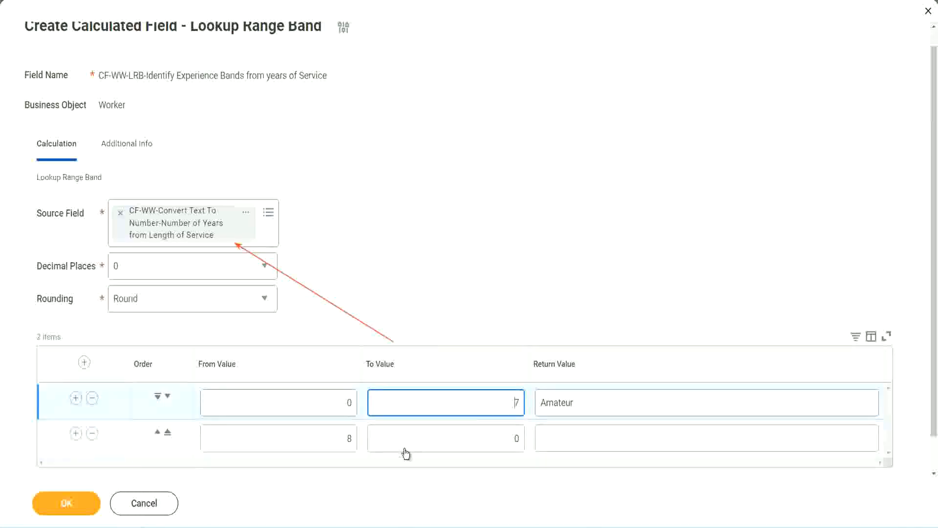
double_click(334, 442)
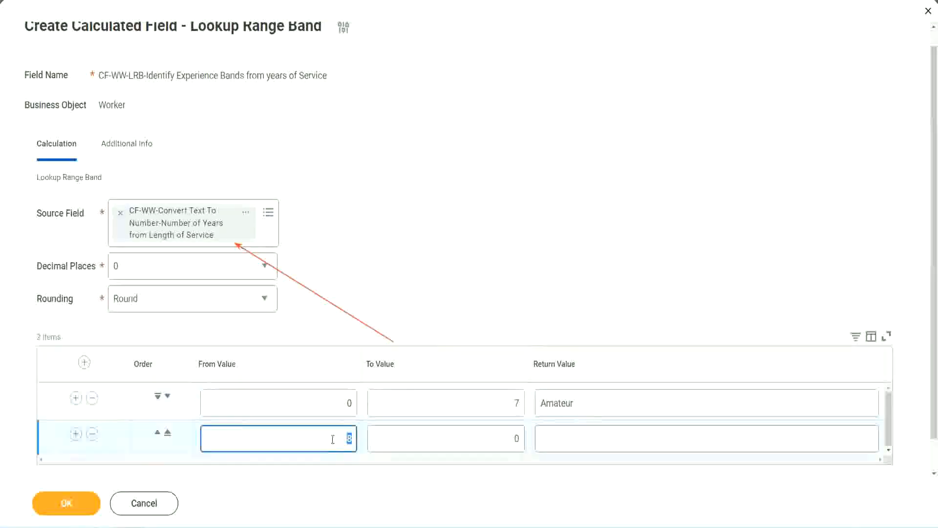
left_click(508, 438)
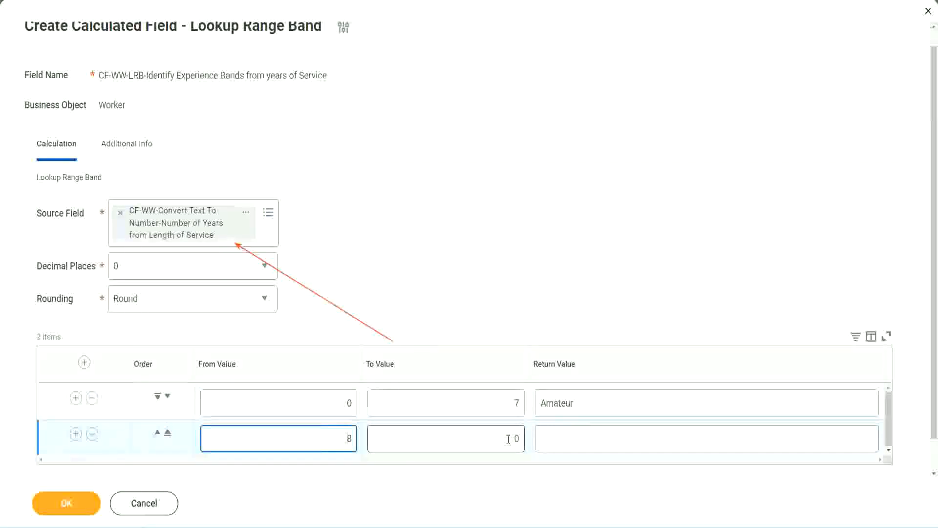
left_click(508, 438)
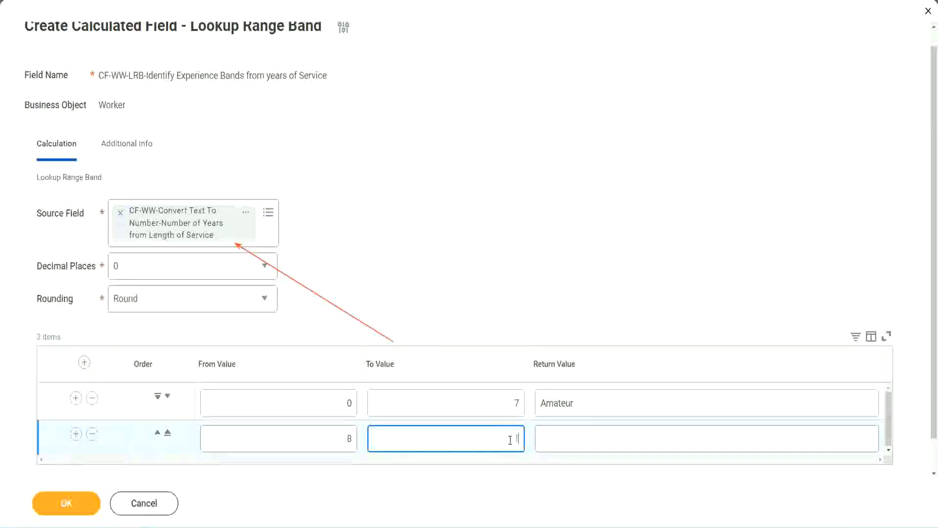
type("15")
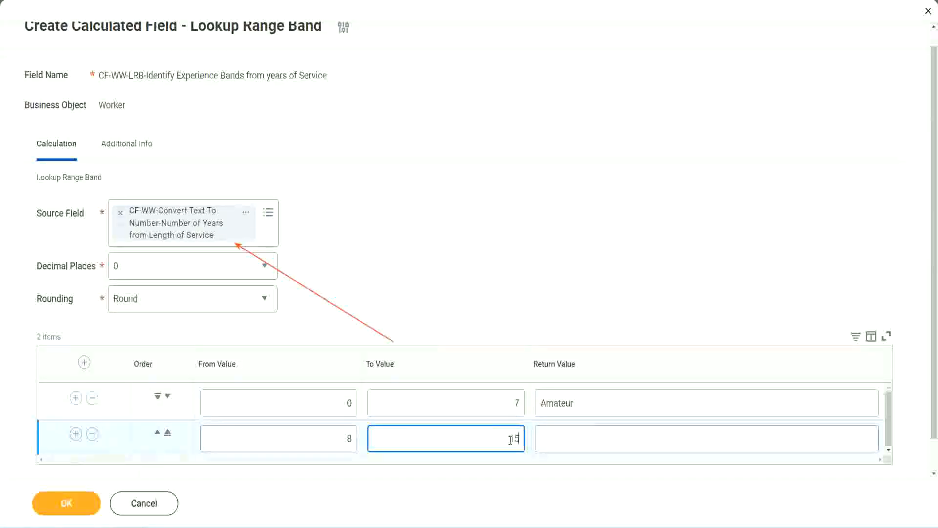
left_click(579, 436)
type("Ex")
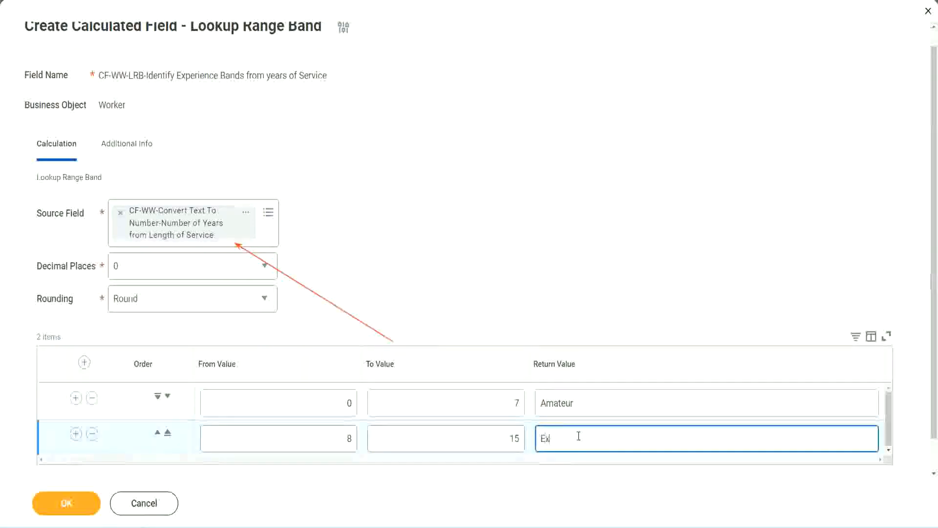
type("perienced")
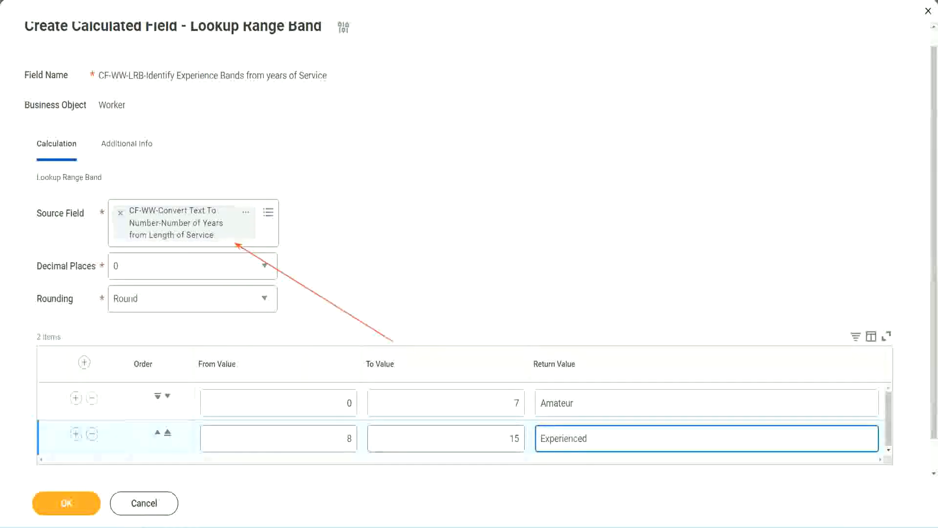
Step: Add a third range row from value 16 to value 30 with the return value Senior
left_click(75, 433)
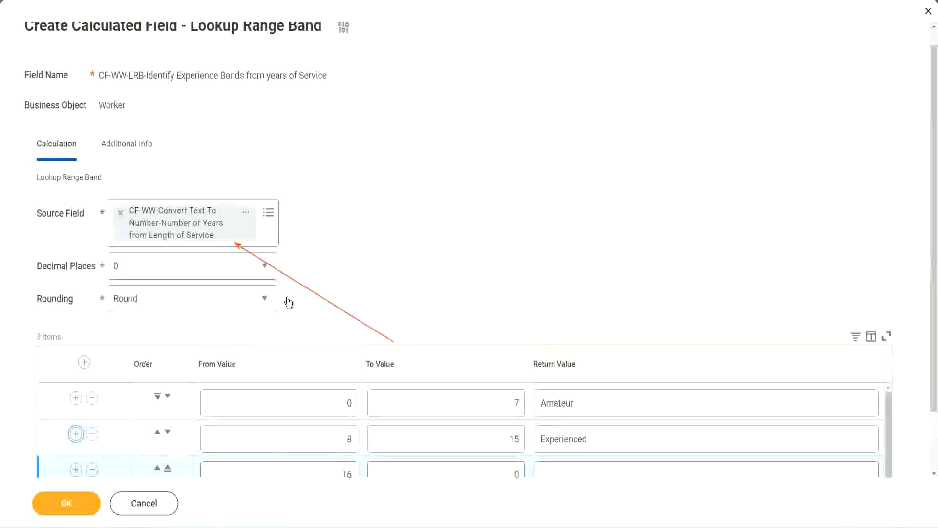
scroll(342, 298, "down", 2)
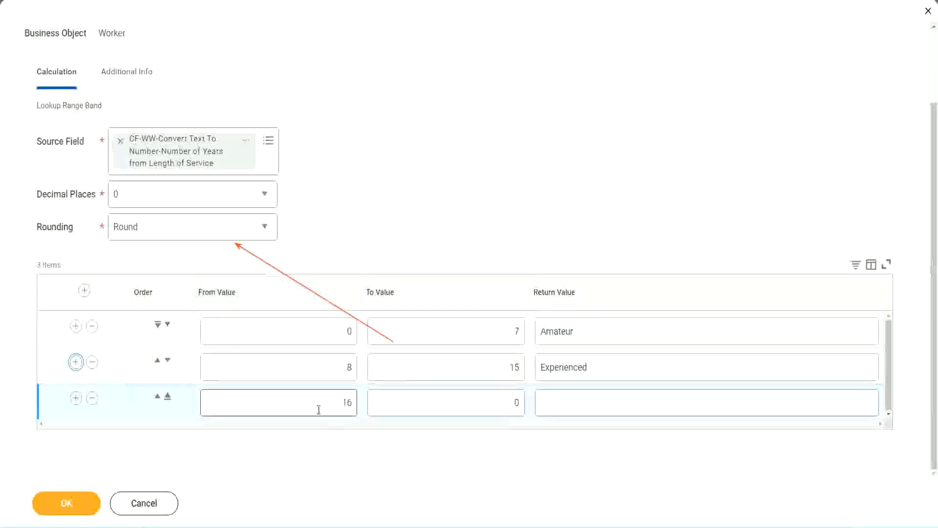
left_click(471, 403)
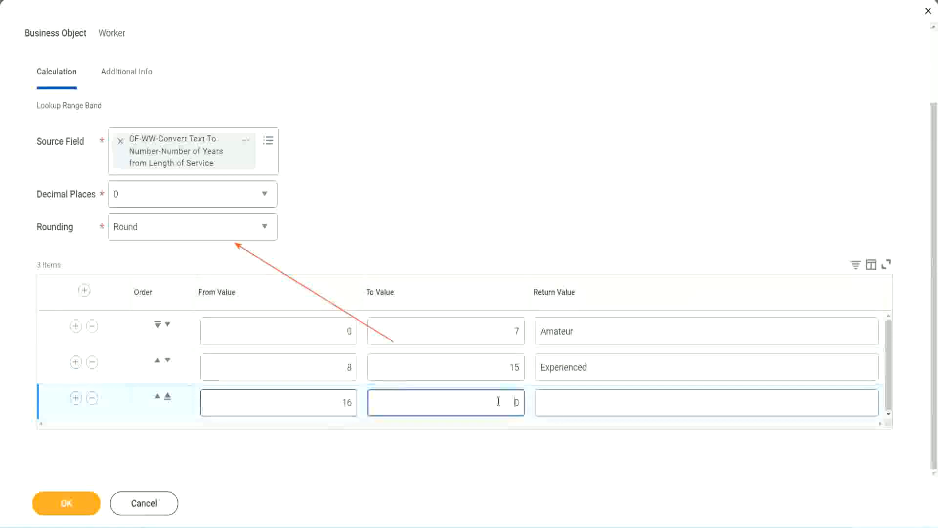
type("3")
key("Tab")
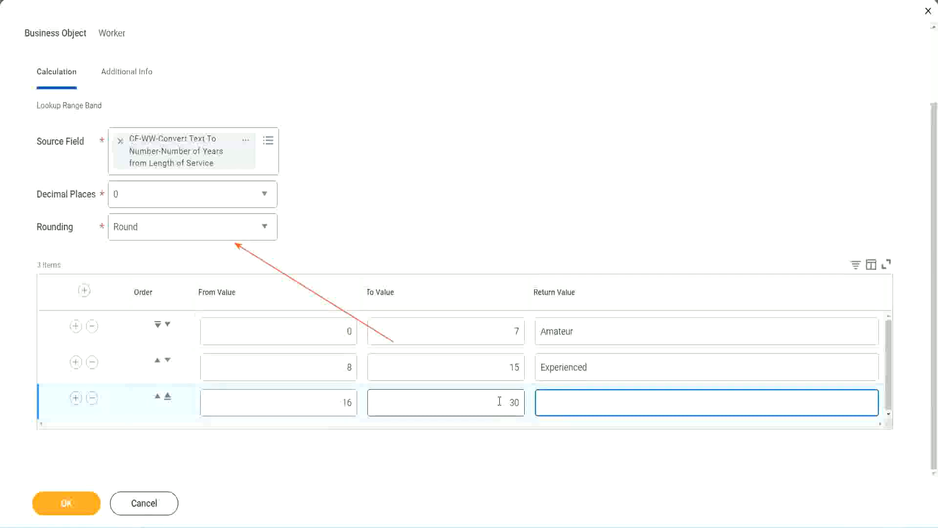
type("Senior")
Step: Add a fourth range row from value 31 to value 1000 with the return value Legend
left_click(76, 397)
left_click(316, 396)
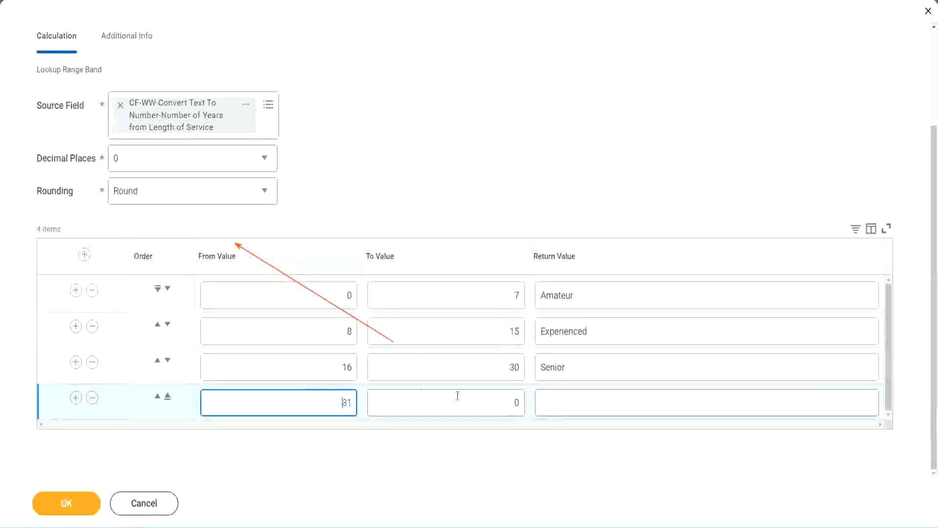
left_click(505, 402)
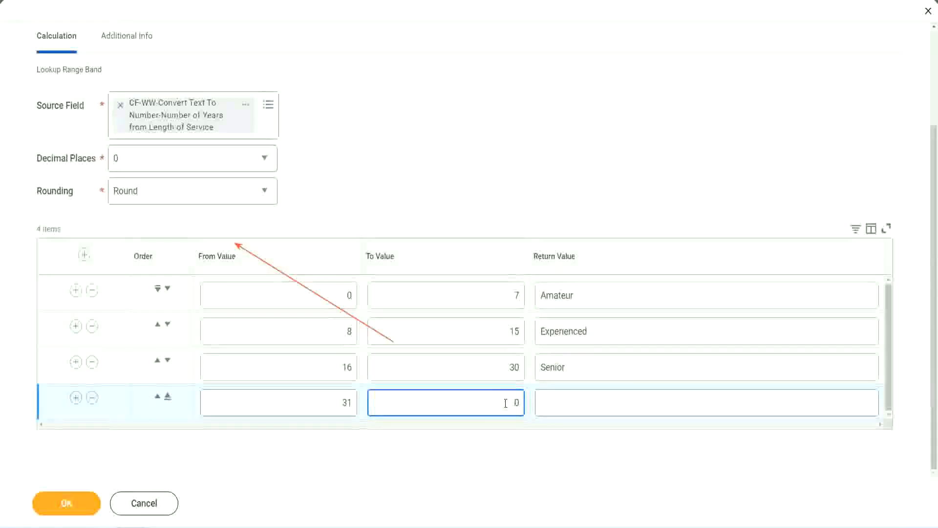
type("1000")
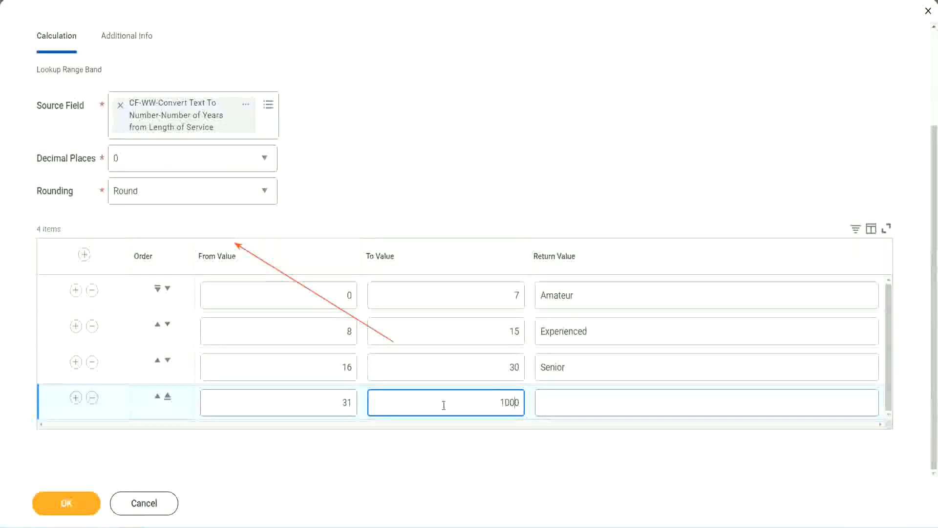
left_click_drag(491, 393, 540, 393)
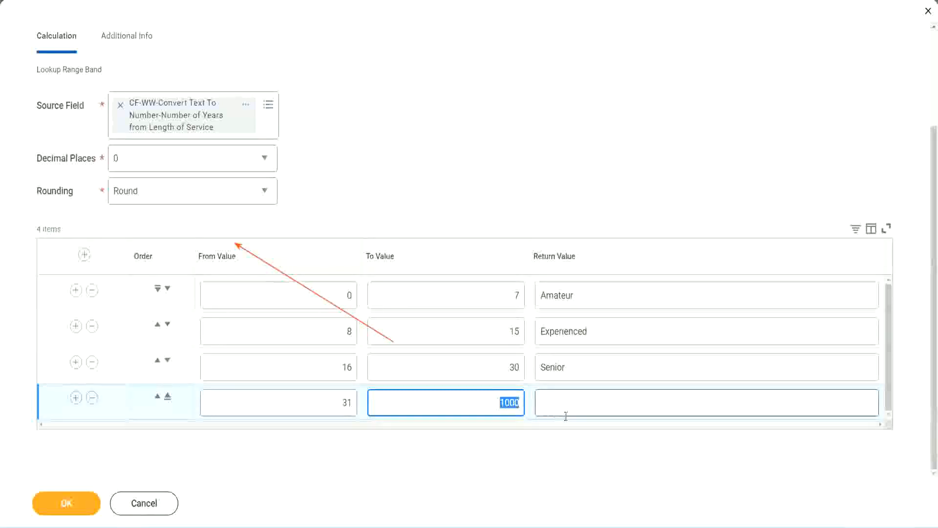
left_click(497, 400)
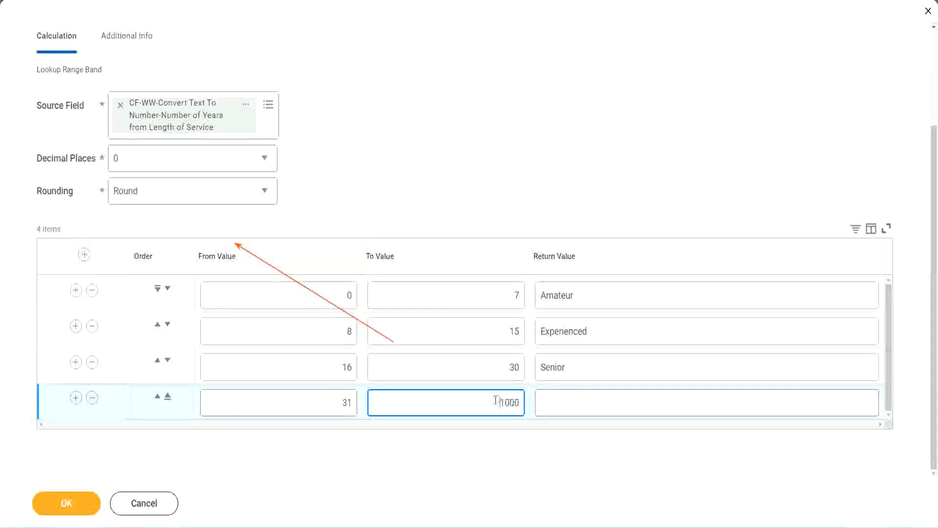
left_click_drag(493, 399, 526, 400)
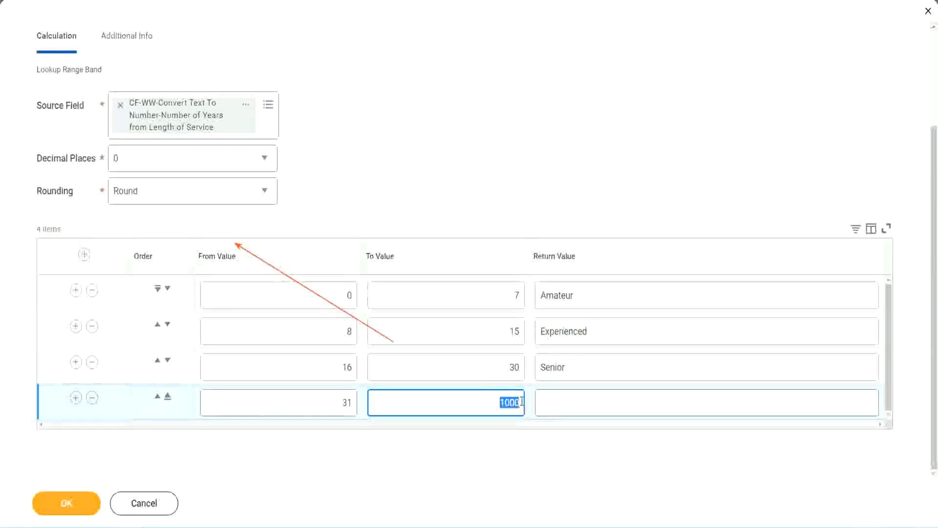
left_click(585, 403)
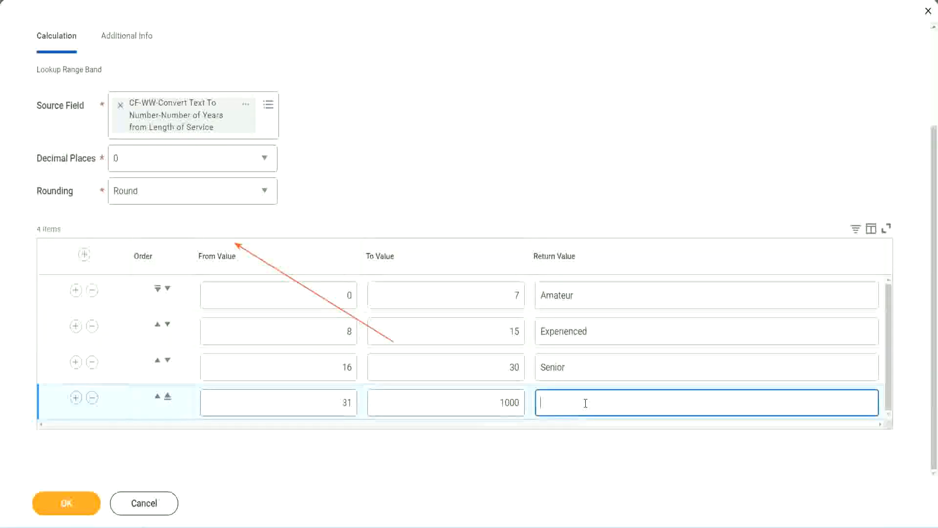
type("Legend")
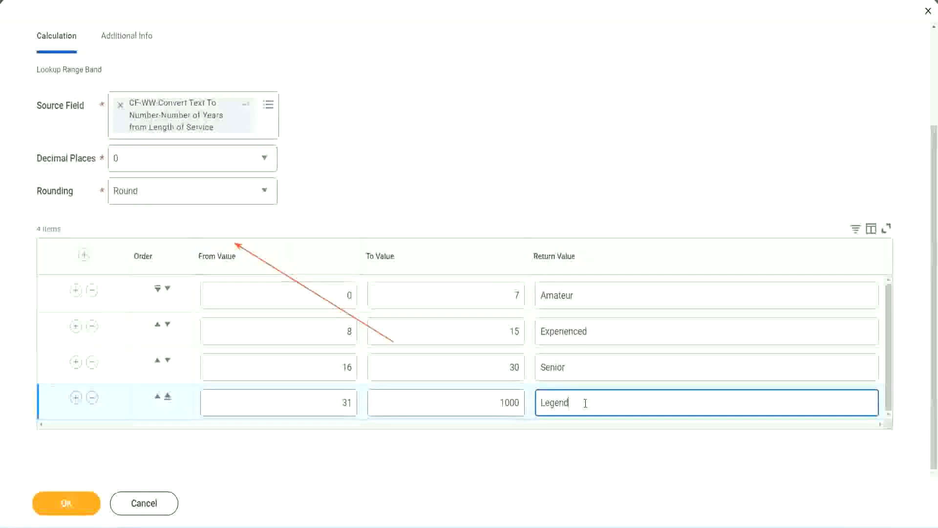
Step: Review the from values, to values and return values of the range rows
left_click(438, 161)
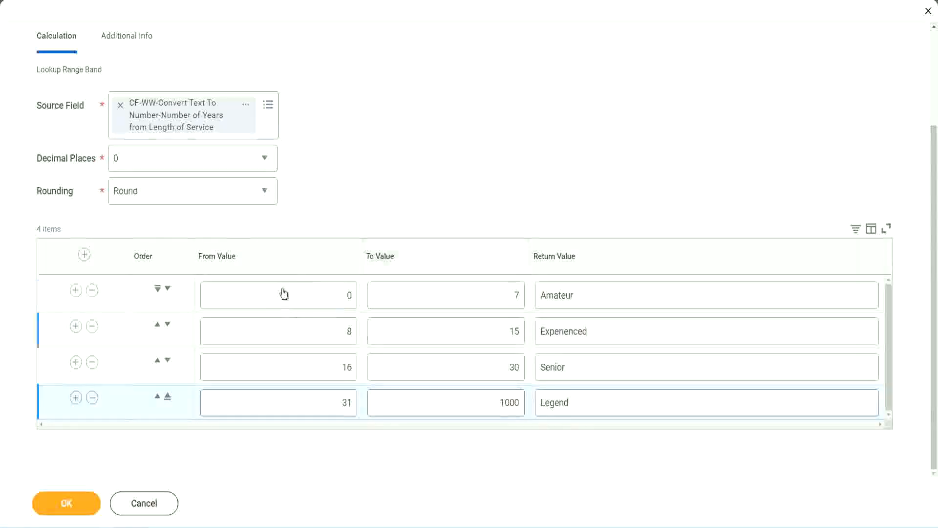
left_click(610, 293)
left_click(605, 330)
left_click(592, 374)
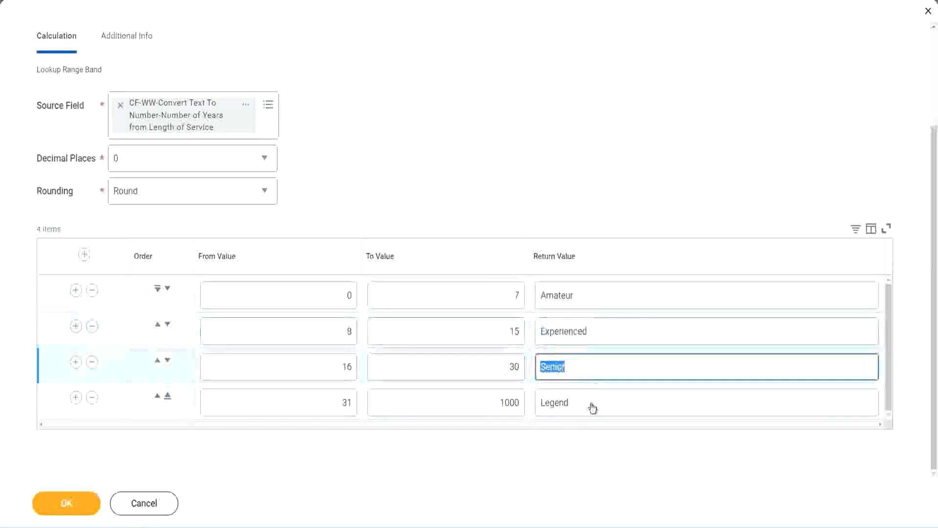
left_click(591, 403)
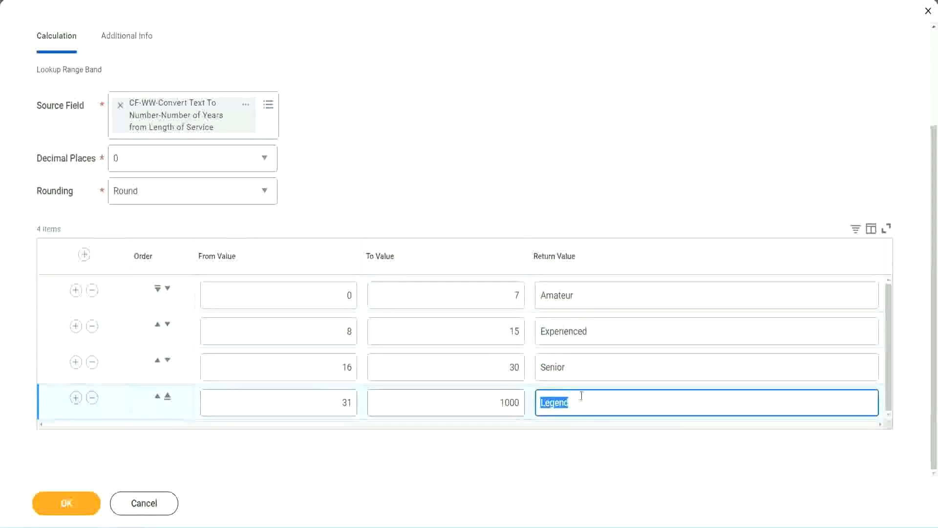
left_click(299, 298)
left_click(480, 289)
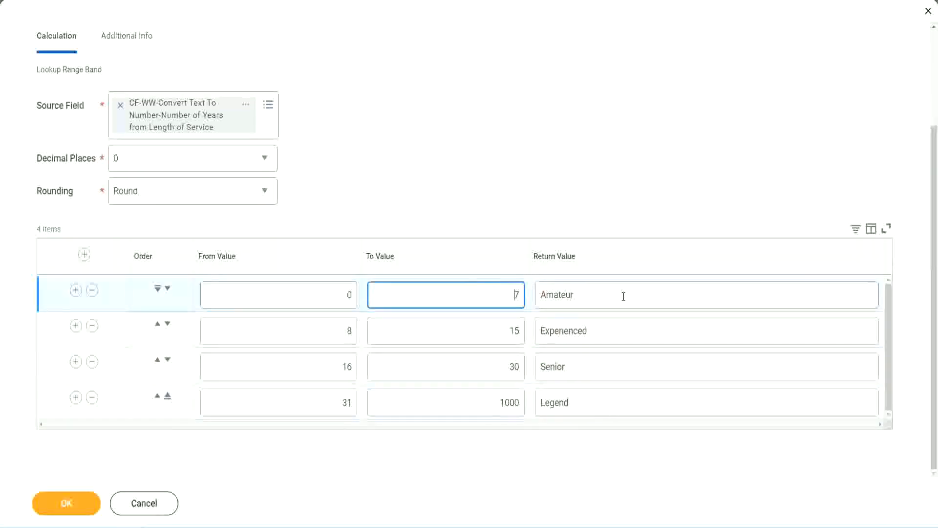
left_click(624, 296)
left_click(607, 329)
left_click(595, 372)
left_click(590, 399)
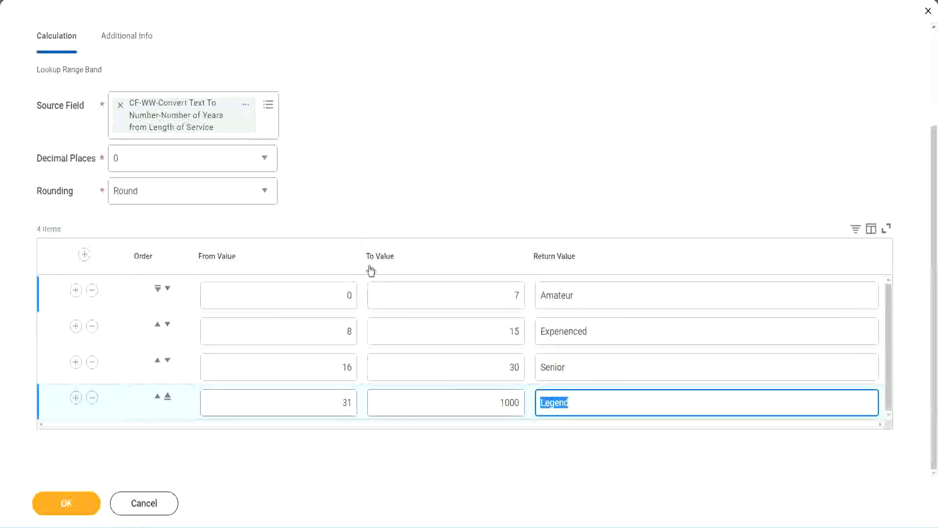
left_click(434, 206)
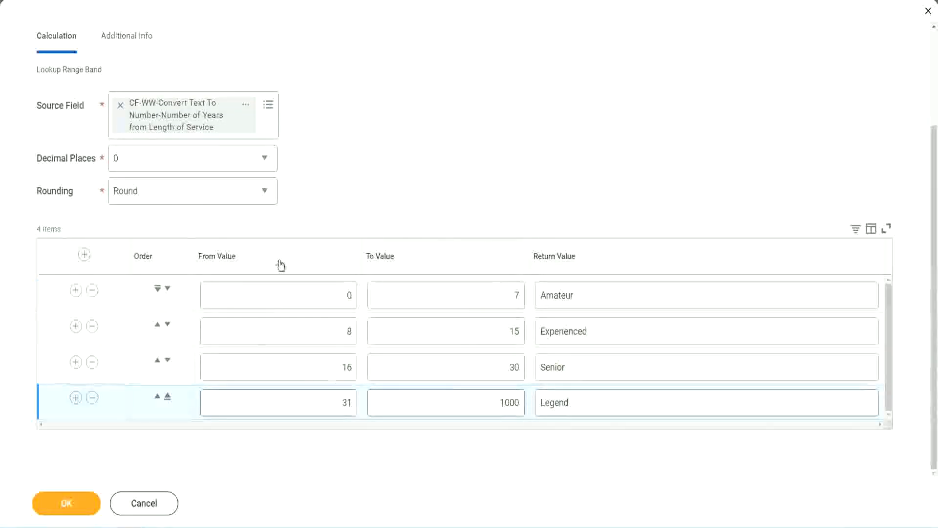
Step: Save the Lookup Range Band calculated field and choose an action for its link on the save confirmation page
left_click(65, 502)
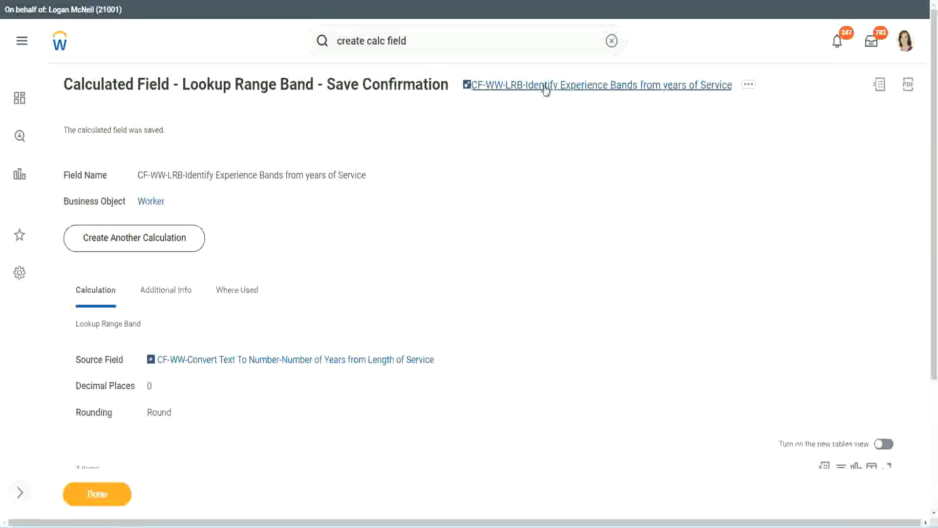
right_click(542, 92)
left_click(556, 141)
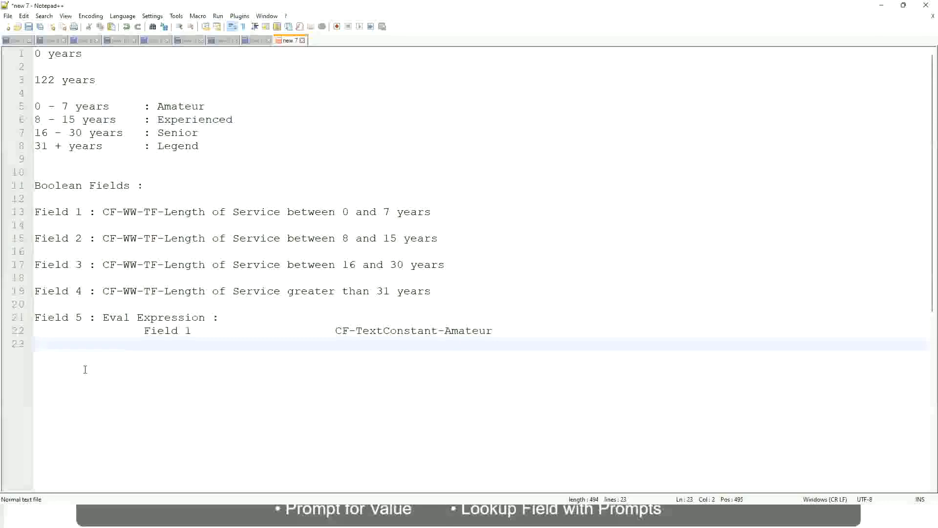
Step: In the Notepad++ notes, add the amount 10,000 USD on a new line a few lines below the Eval Expression entry
key("Return")
key("Return")
key("Return")
key("Left")
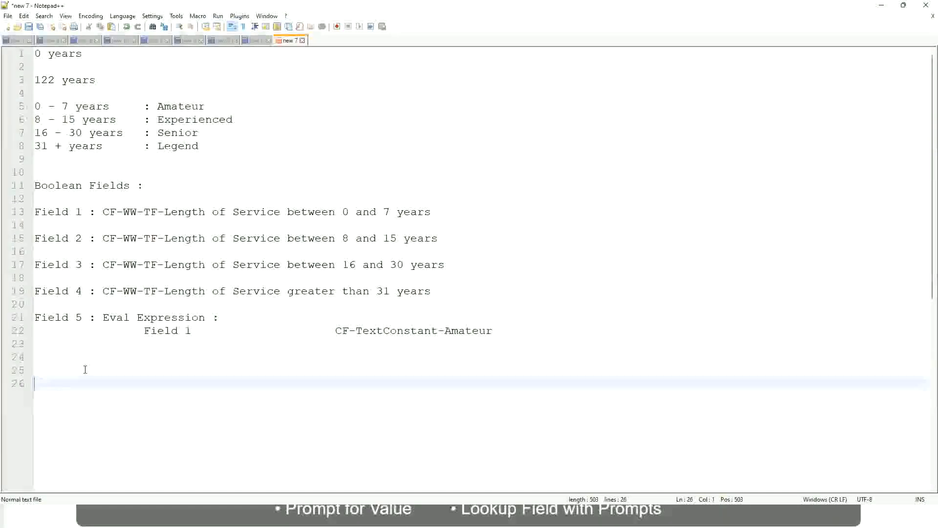
type("10,000 USD")
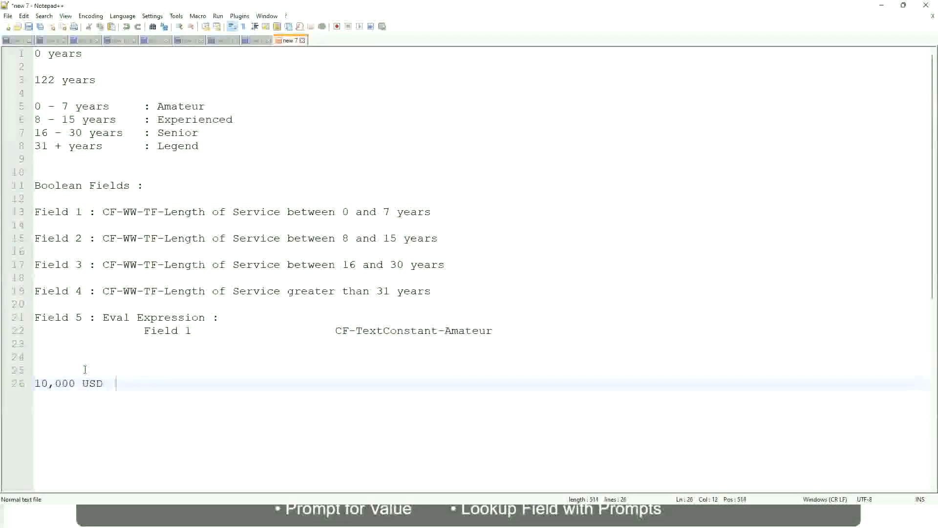
Step: Add the amount 1,000,000 USD on the same line, tabbed away from 10,000 USD
key("Tab")
key("Tab")
key("Tab")
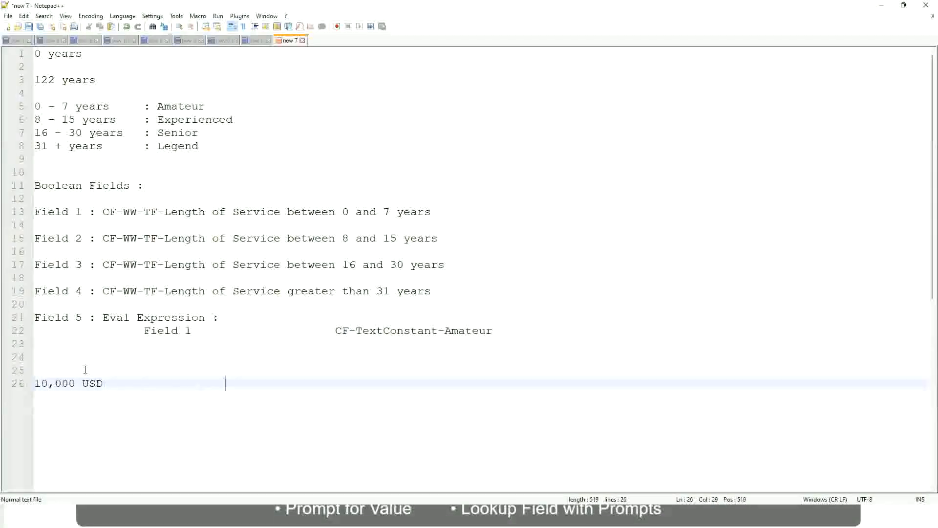
type("1,000,000")
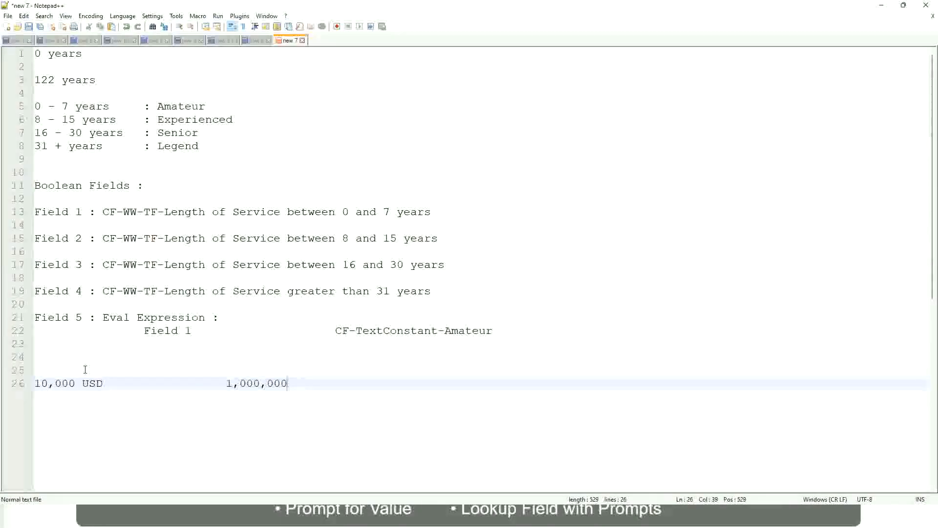
key("Left")
key("Left")
key("Left")
key("Left")
key("Left")
key("Left")
key("Left")
key("Left")
key("Right")
key("Right")
key("Right")
key("Right")
key("Right")
key("Right")
key("Right")
key("Right")
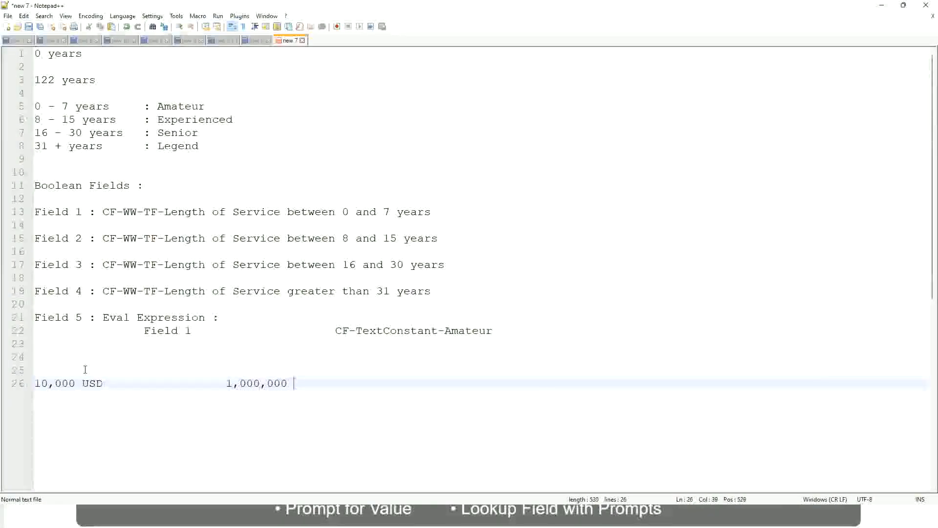
type("USD")
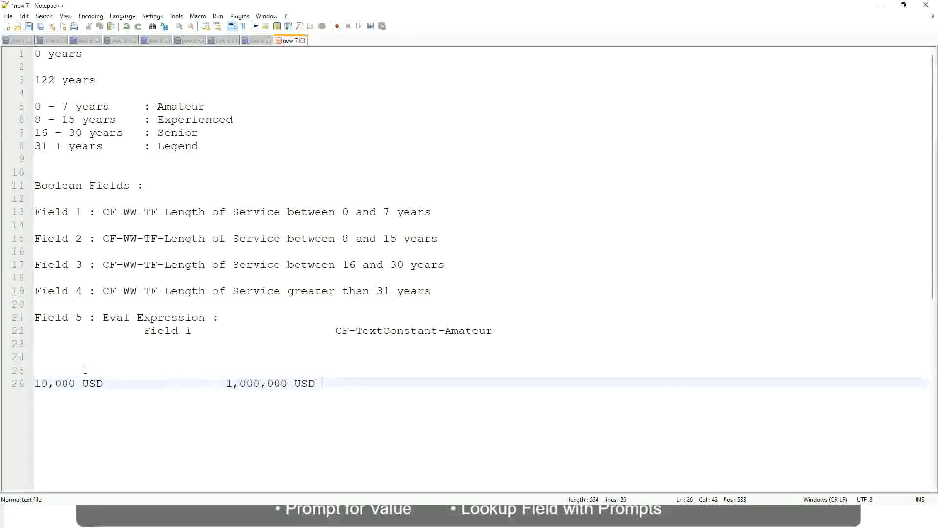
Step: Below the USD amounts, leave a blank line and add the range 10 - 50,000, tabbed across to the label ": Low"
key("Return")
key("Return")
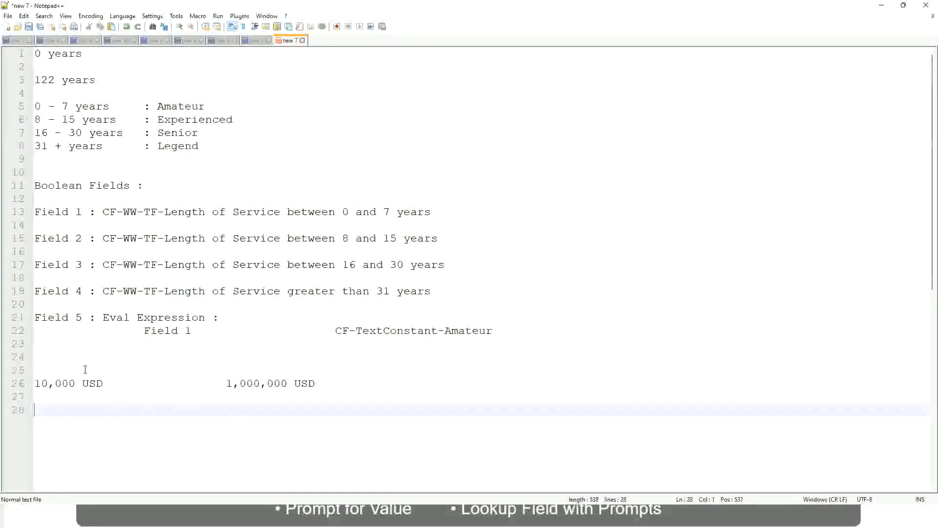
type("10 - 50,000")
key("Tab")
key("Tab")
key("Tab")
key("Tab")
type(": Low")
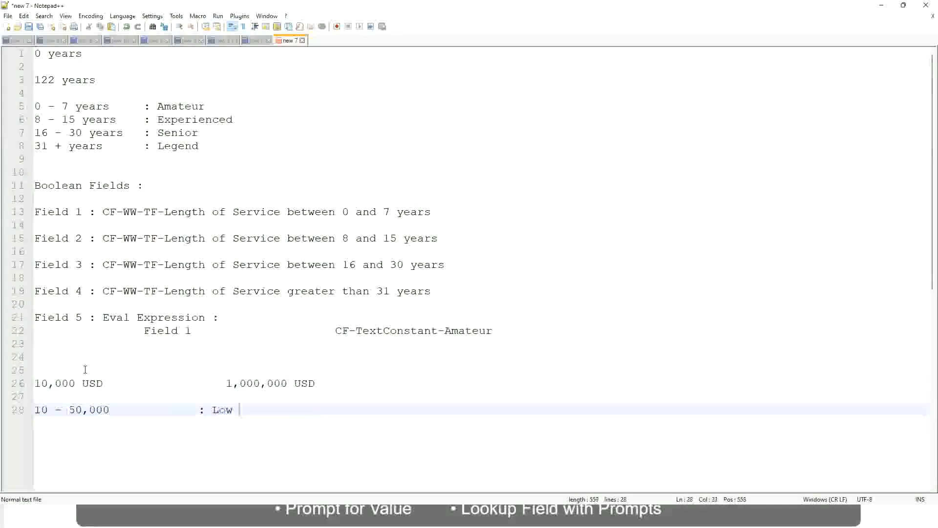
Step: On the line directly under the Low range, add 50,001 - 150,000 with the tab-aligned label ": Medium"
key("Return")
key("Return")
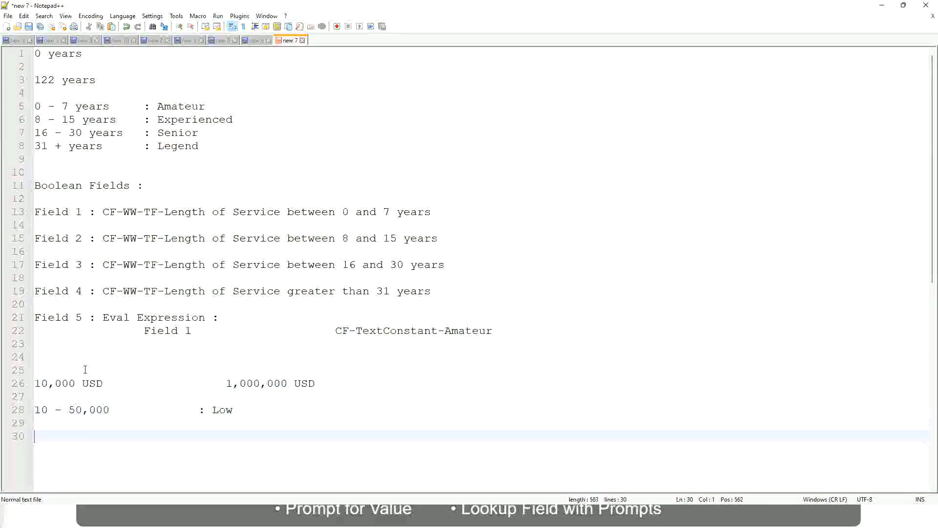
key("Up")
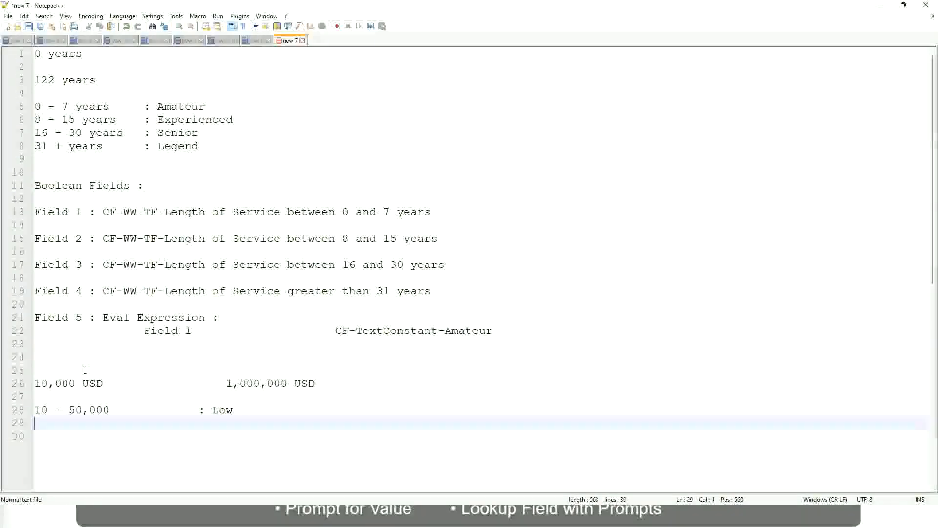
type("50,001 ")
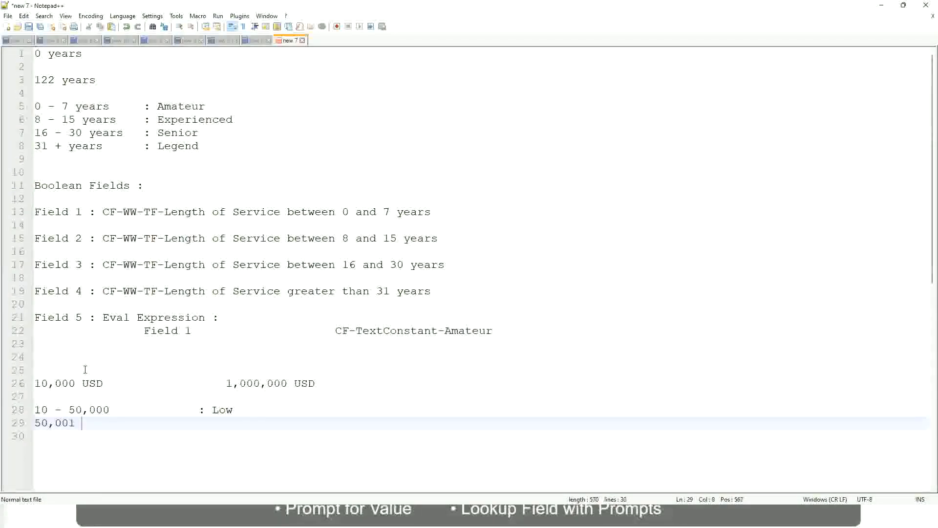
type("- 150,000")
key("Tab")
key("Tab")
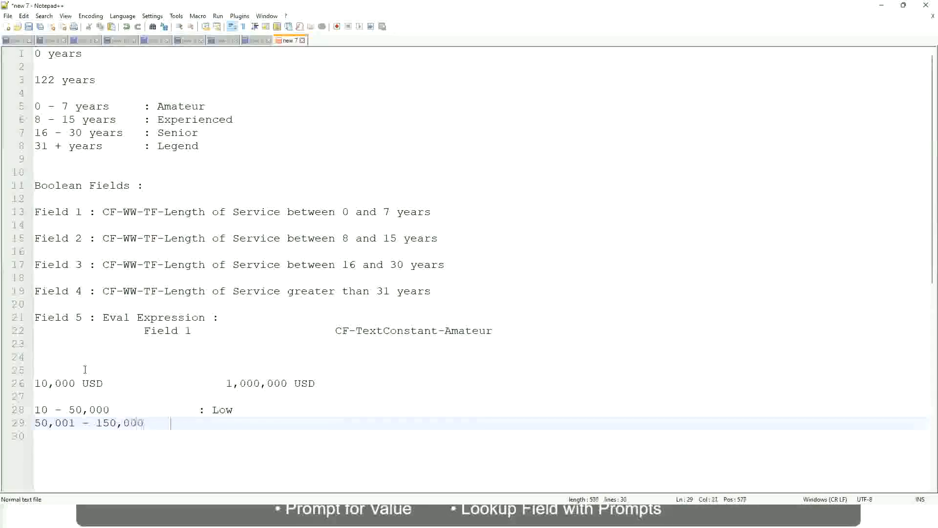
type(": Medium")
Step: On the line under the Medium range, add > 150,000 with the tab-aligned label ": High"
key("Return")
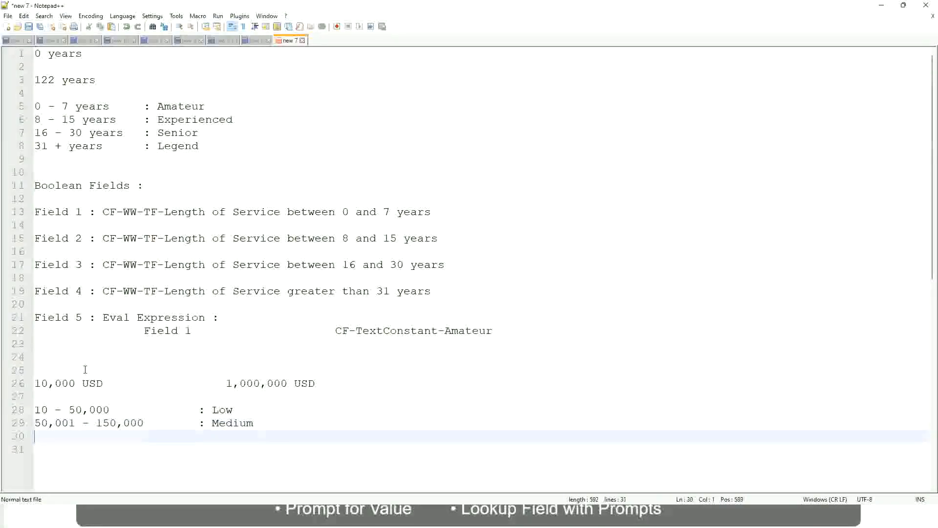
type("> 150,000")
key("Tab")
key("Tab")
key("Tab")
key("Tab")
type(": High")
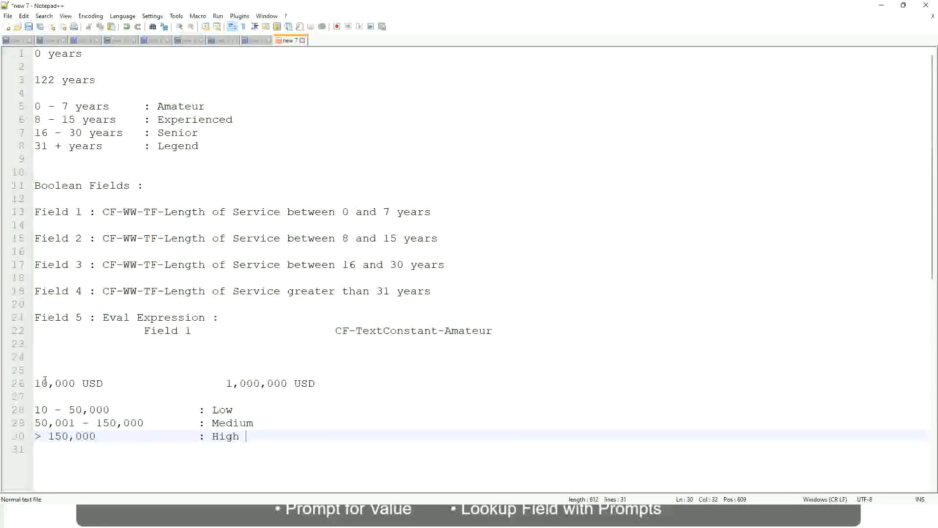
Step: Review the two USD amounts and the Low, Medium and High ranges noted beneath them
left_click(31, 384)
left_click(41, 383)
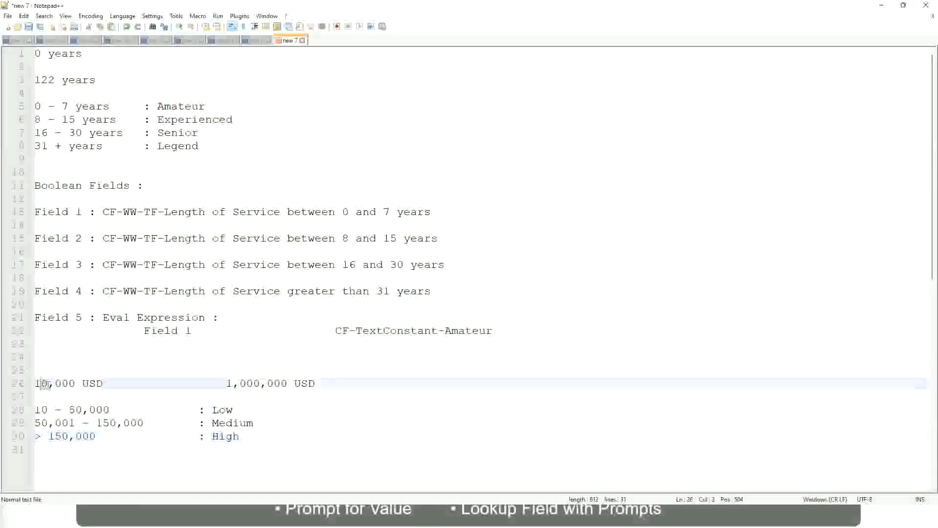
double_click(280, 383)
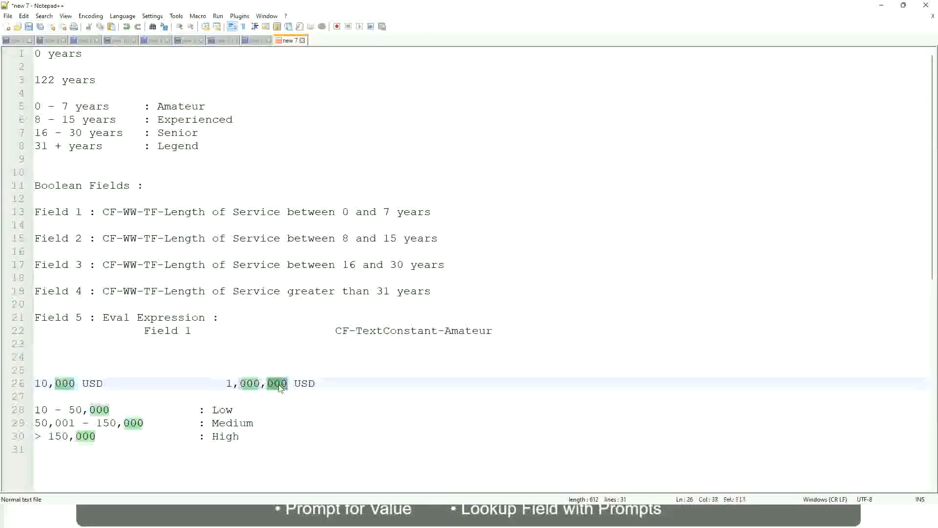
left_click(171, 423)
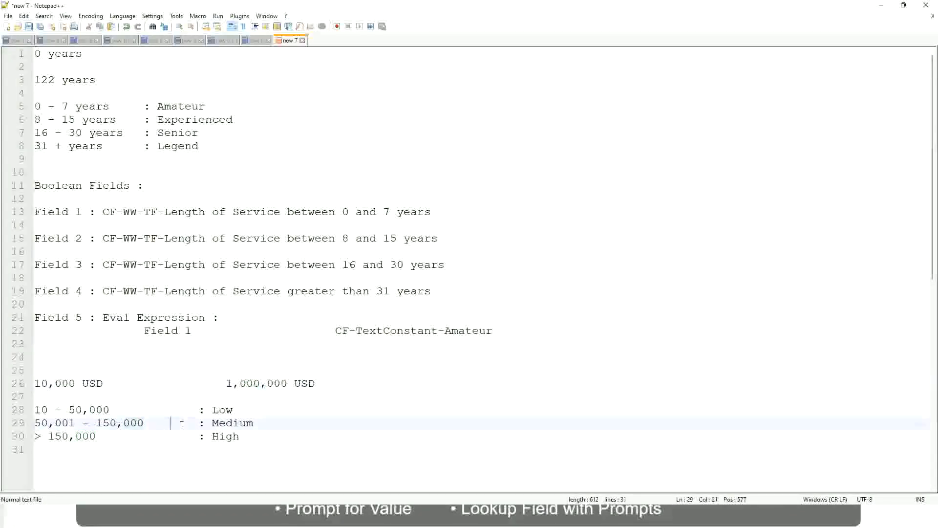
left_click(29, 383)
left_click(289, 384)
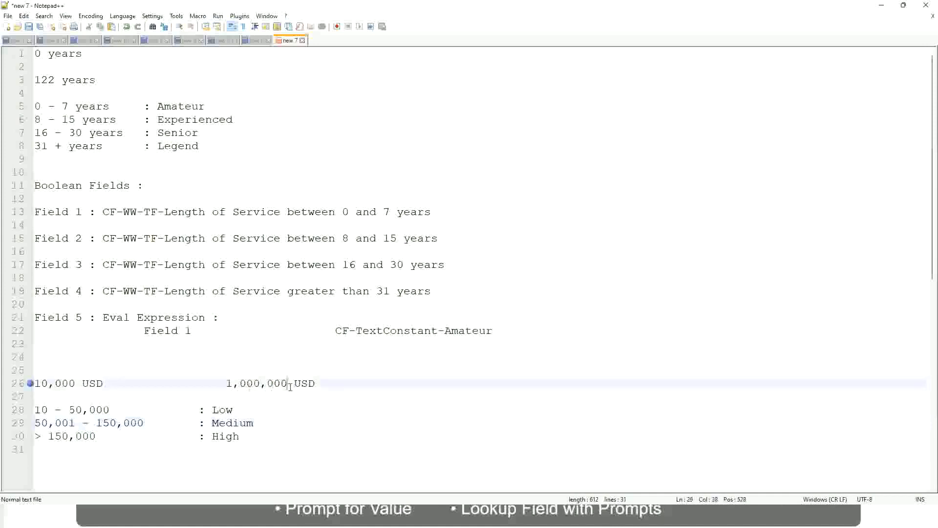
left_click(226, 410)
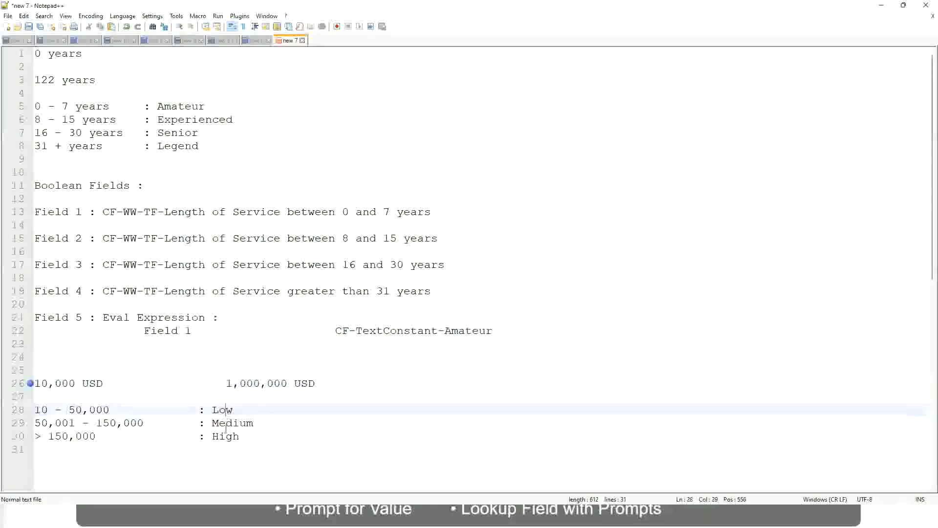
left_click(226, 428)
left_click(225, 442)
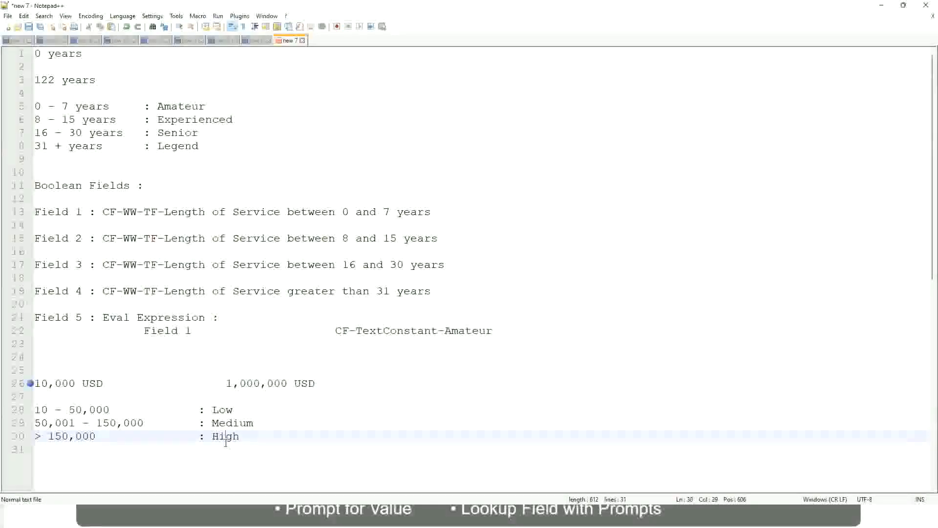
left_click(125, 396)
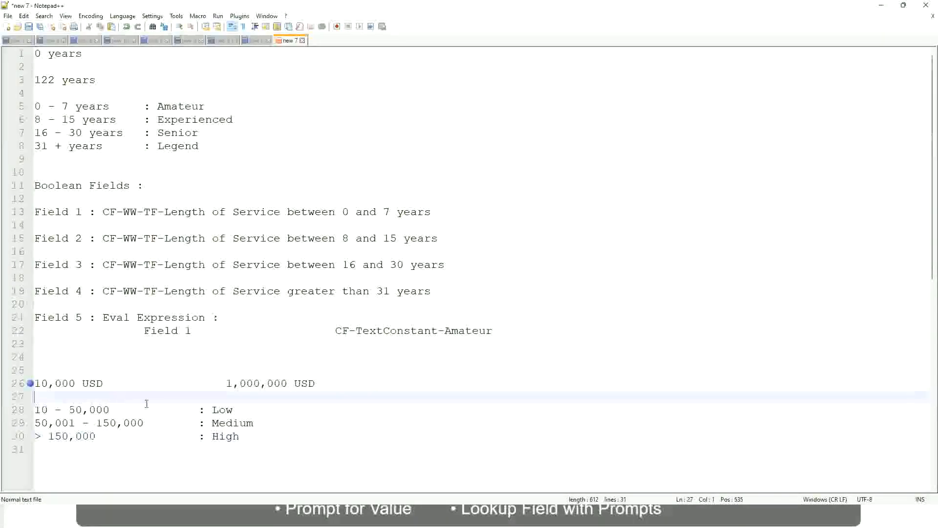
left_click(231, 446)
left_click(241, 435)
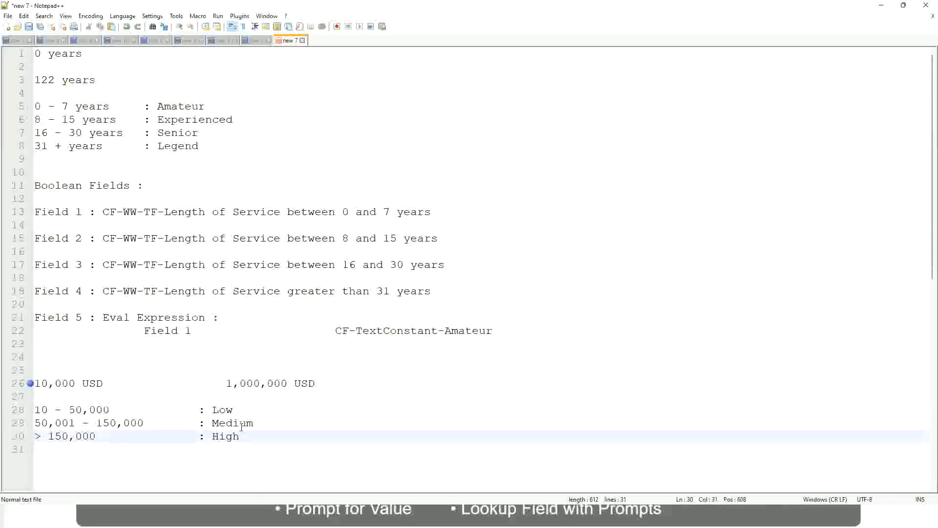